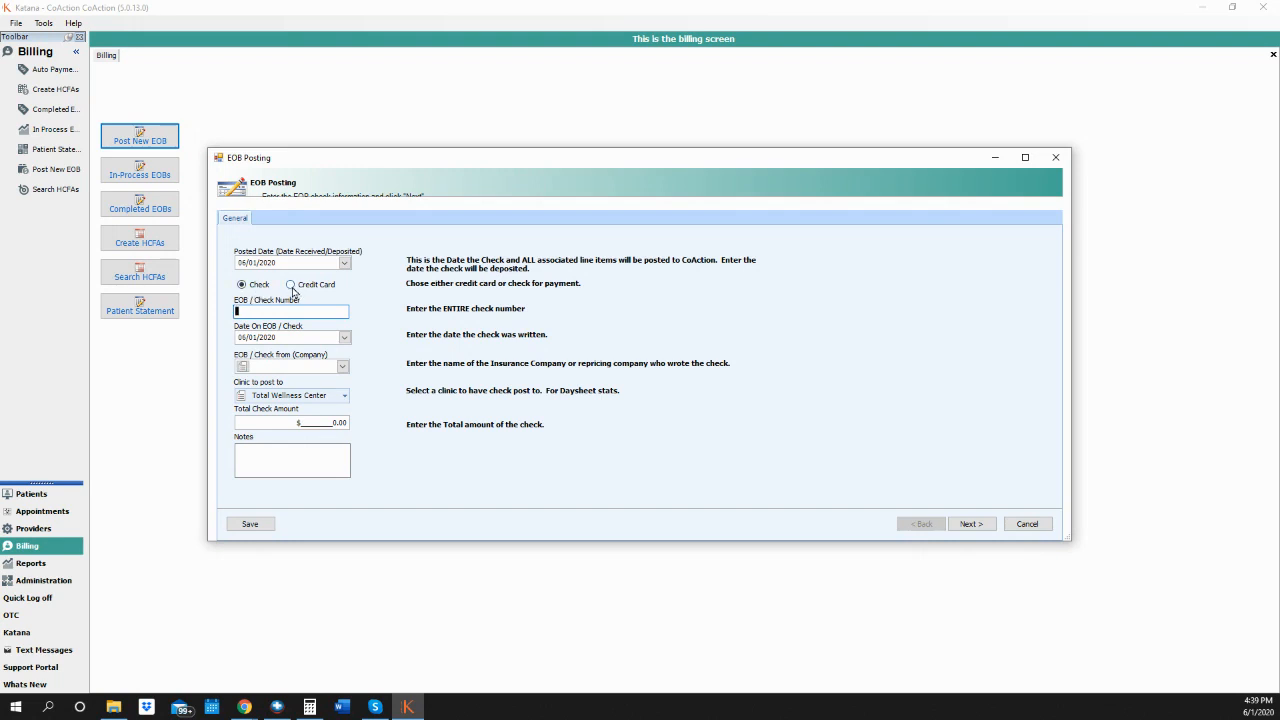
{"action": "left_click", "coordinate": [291, 285]}
{"action": "left_click", "coordinate": [290, 312]}
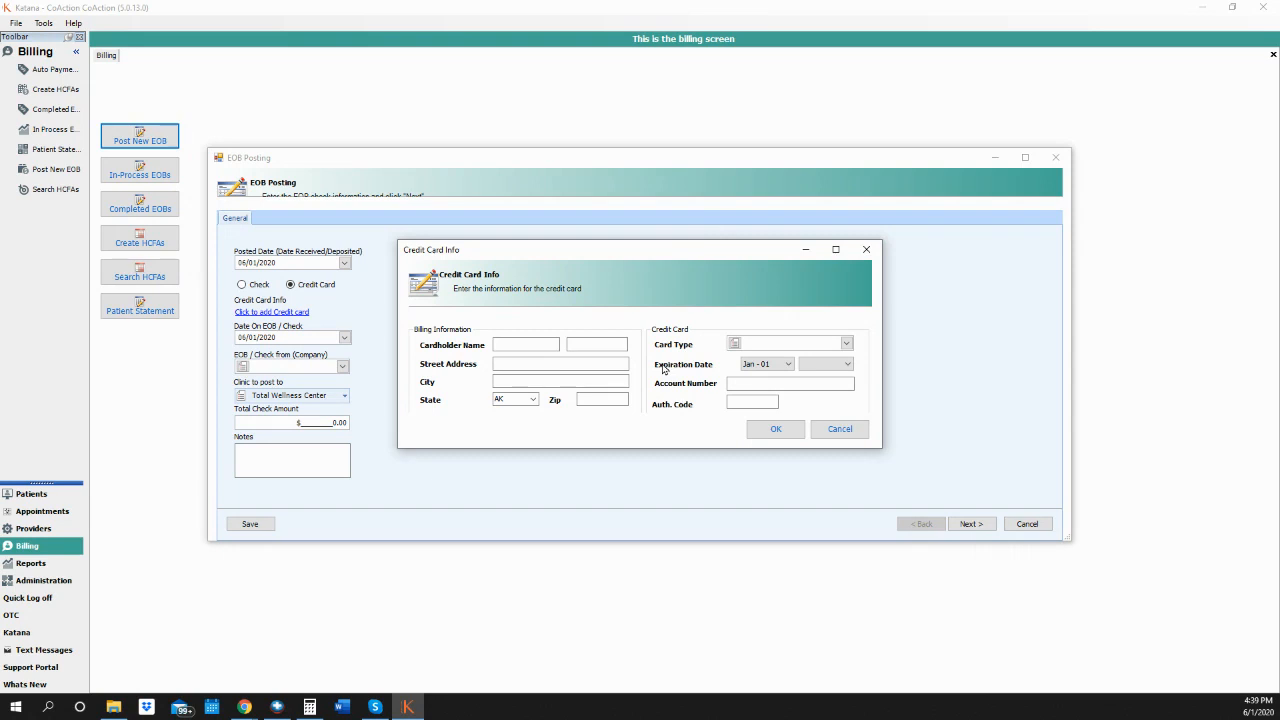
{"action": "left_click", "coordinate": [816, 428]}
{"action": "left_click", "coordinate": [255, 286]}
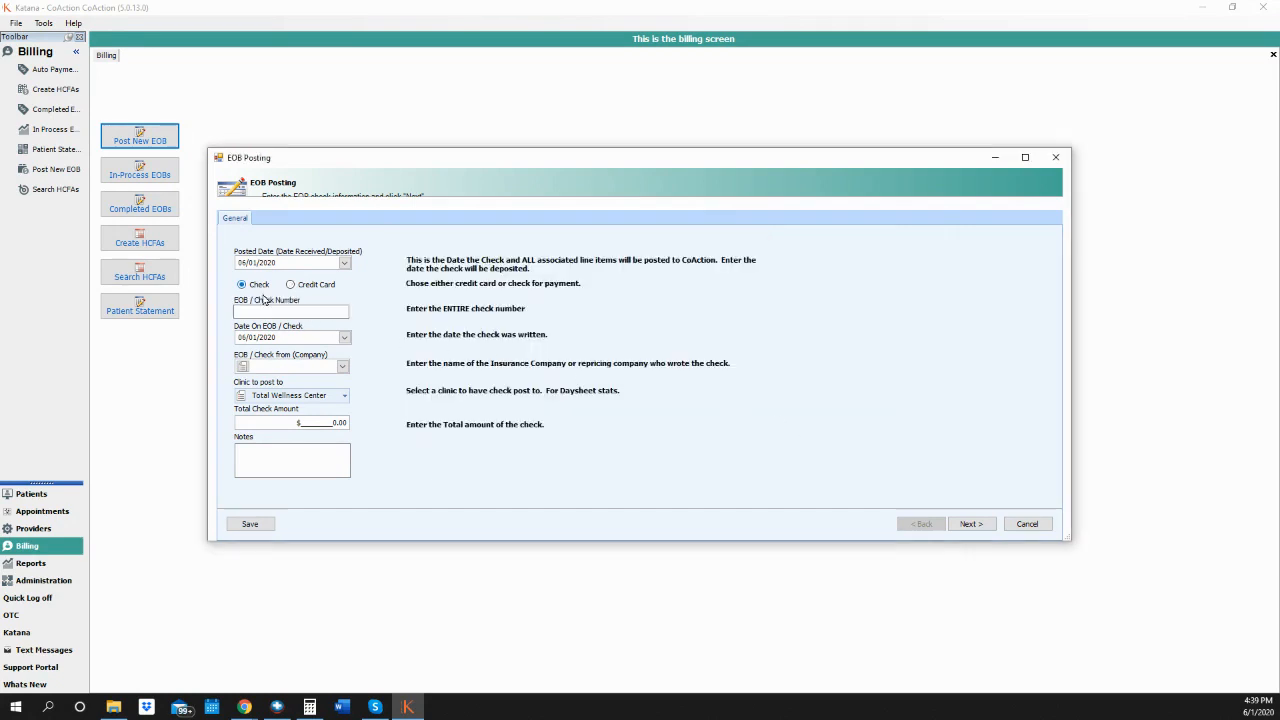
Enter check number 2582, date the check 05/31/2020, and choose Blue Cross Blue Shield of California as the paying company.
{"action": "left_click", "coordinate": [272, 313]}
{"action": "type", "text": "2582"}
{"action": "left_click", "coordinate": [344, 338]}
{"action": "left_click", "coordinate": [219, 390]}
{"action": "left_click", "coordinate": [342, 366]}
{"action": "left_click", "coordinate": [327, 394]}
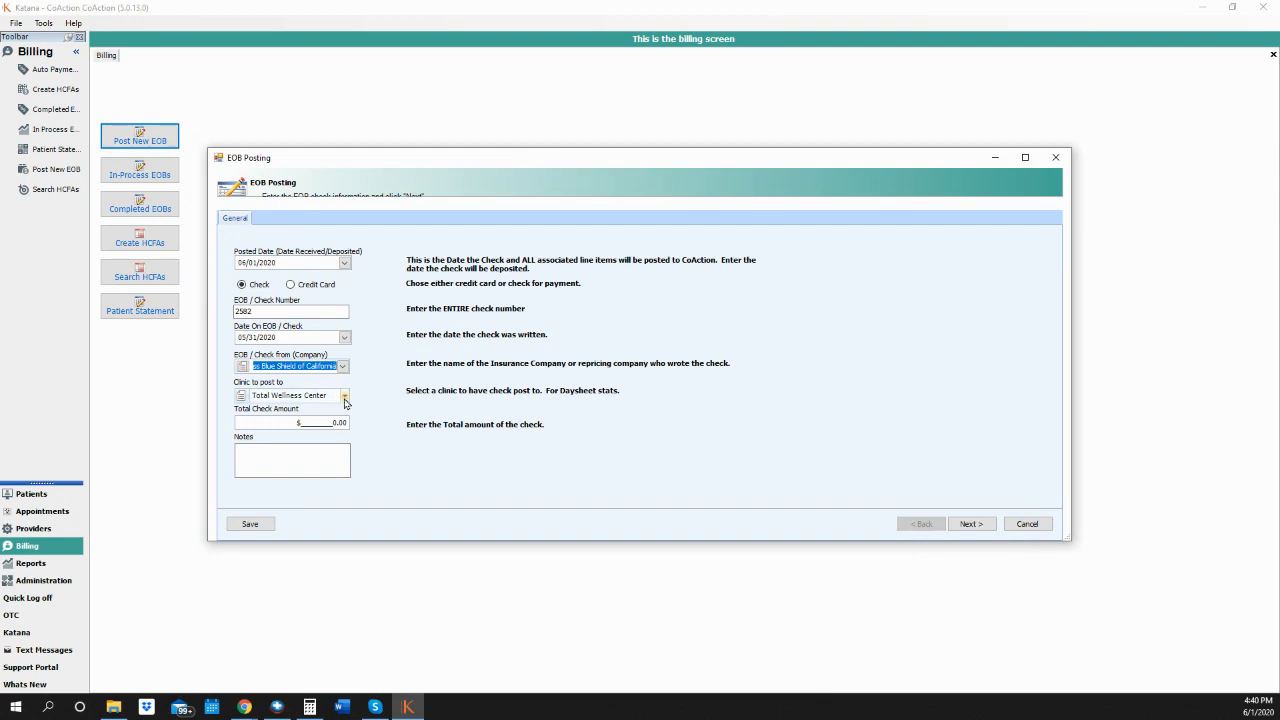
Set the total check amount to $100.00.
{"action": "left_click", "coordinate": [338, 423]}
{"action": "left_click_drag", "start_coordinate": [328, 423], "coordinate": [352, 427]}
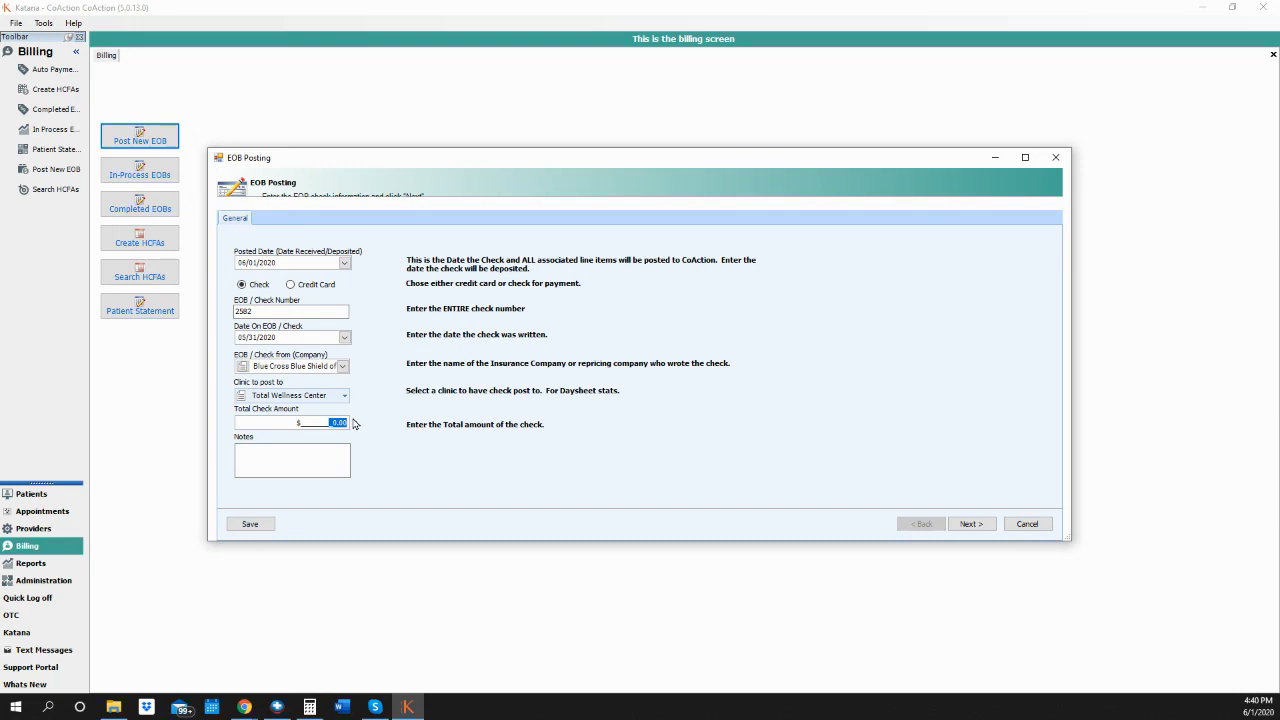
{"action": "type", "text": "10"}
{"action": "left_click", "coordinate": [286, 468]}
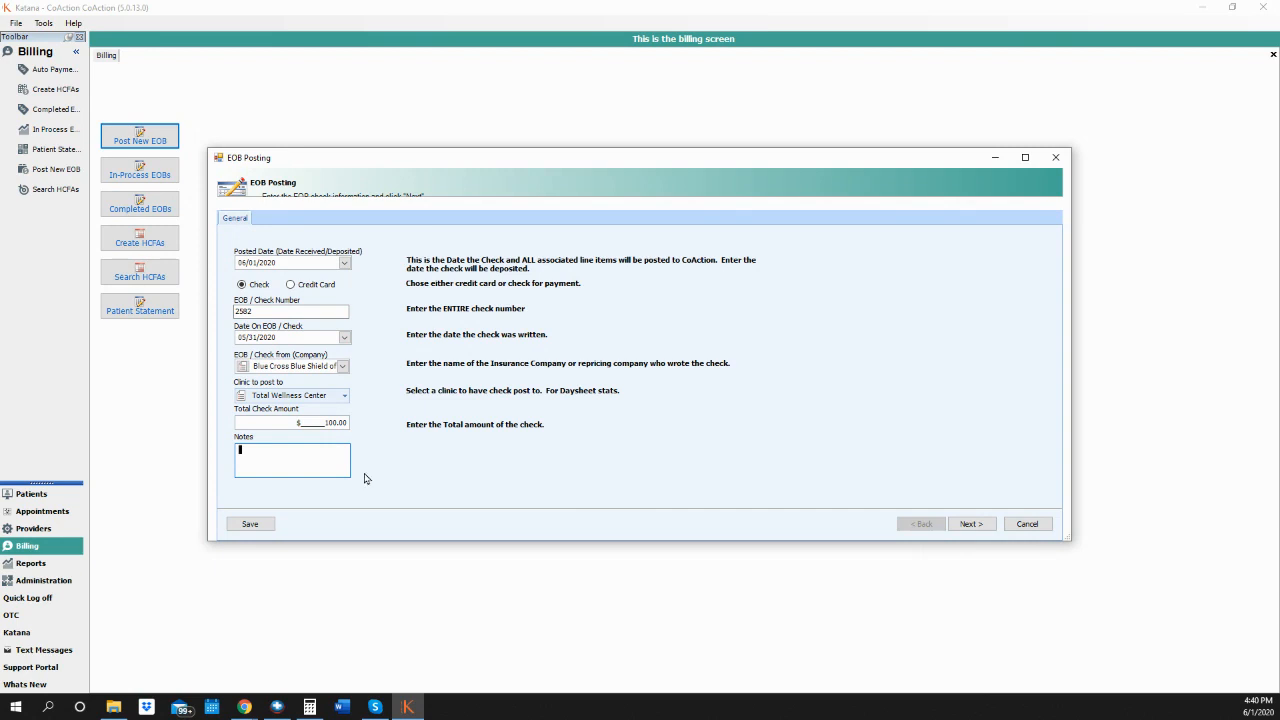
Continue to patient selection and choose the second listed patient to post against the Chiro Care case.
{"action": "left_click", "coordinate": [984, 525]}
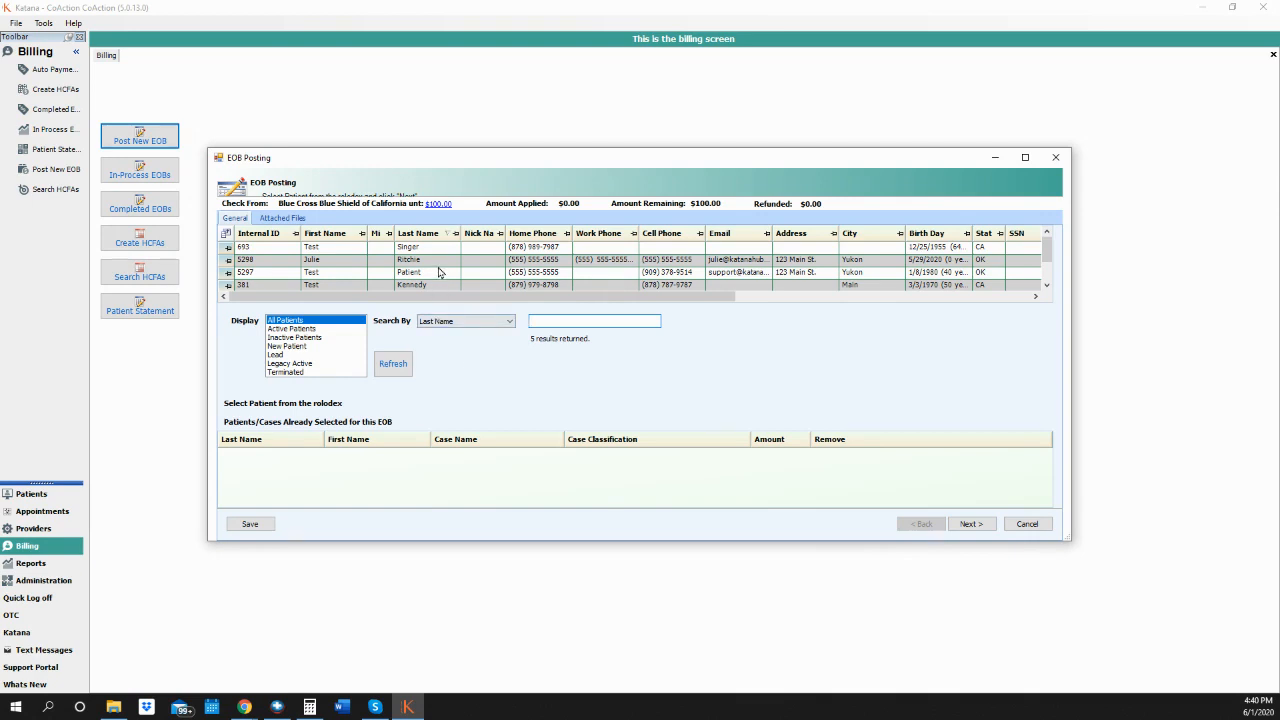
{"action": "left_click", "coordinate": [443, 262]}
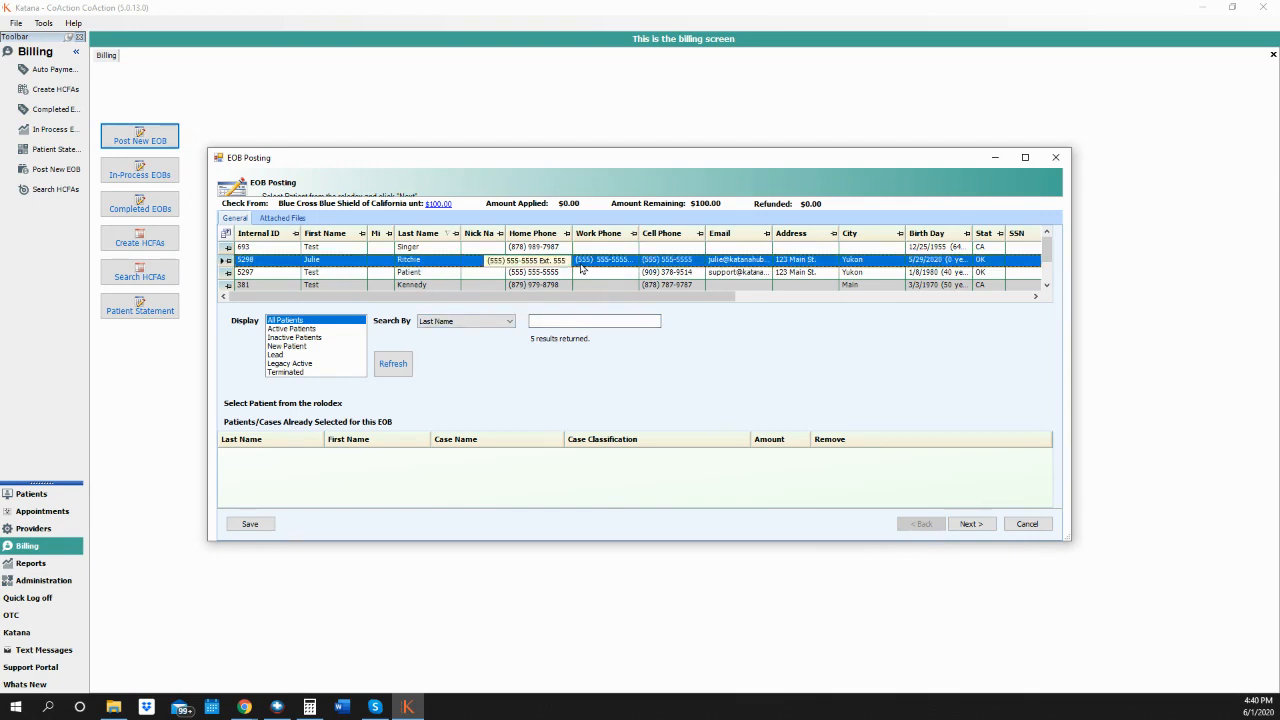
{"action": "left_click", "coordinate": [953, 532]}
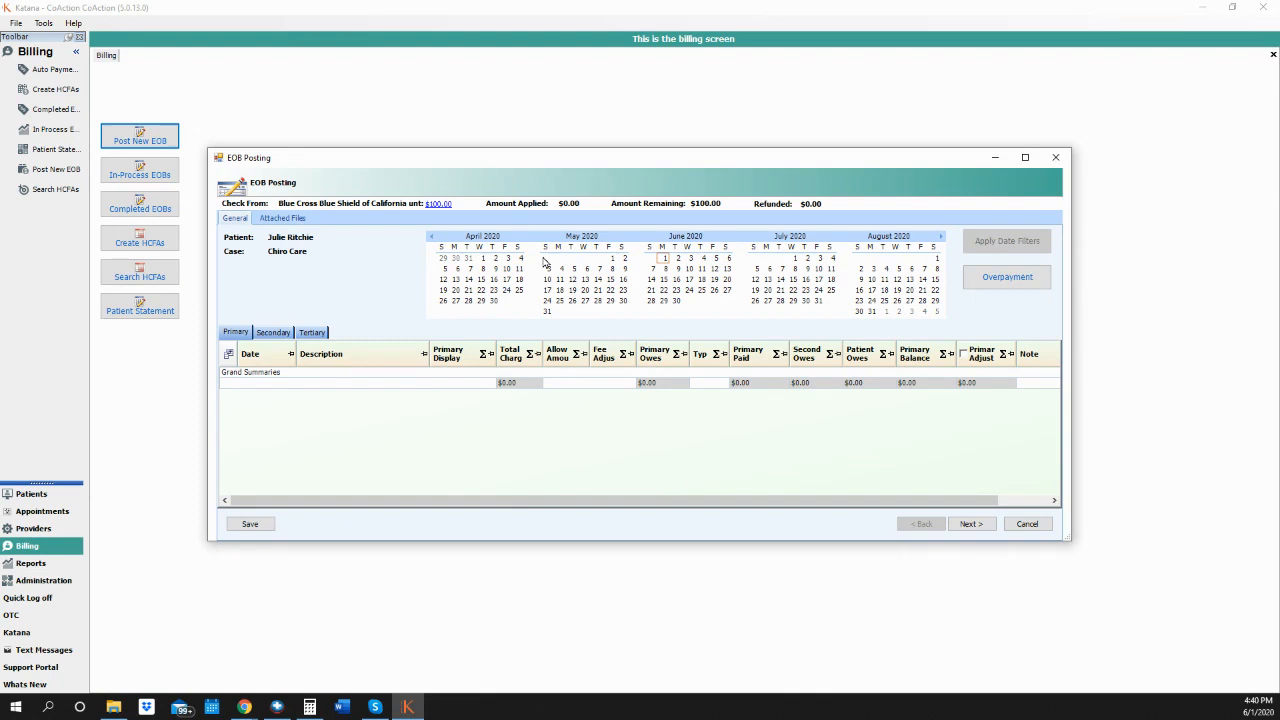
Load the patient's line items for the date range 5/29/2020 through 6/1/2020 by applying the date filter.
{"action": "left_click", "coordinate": [597, 290]}
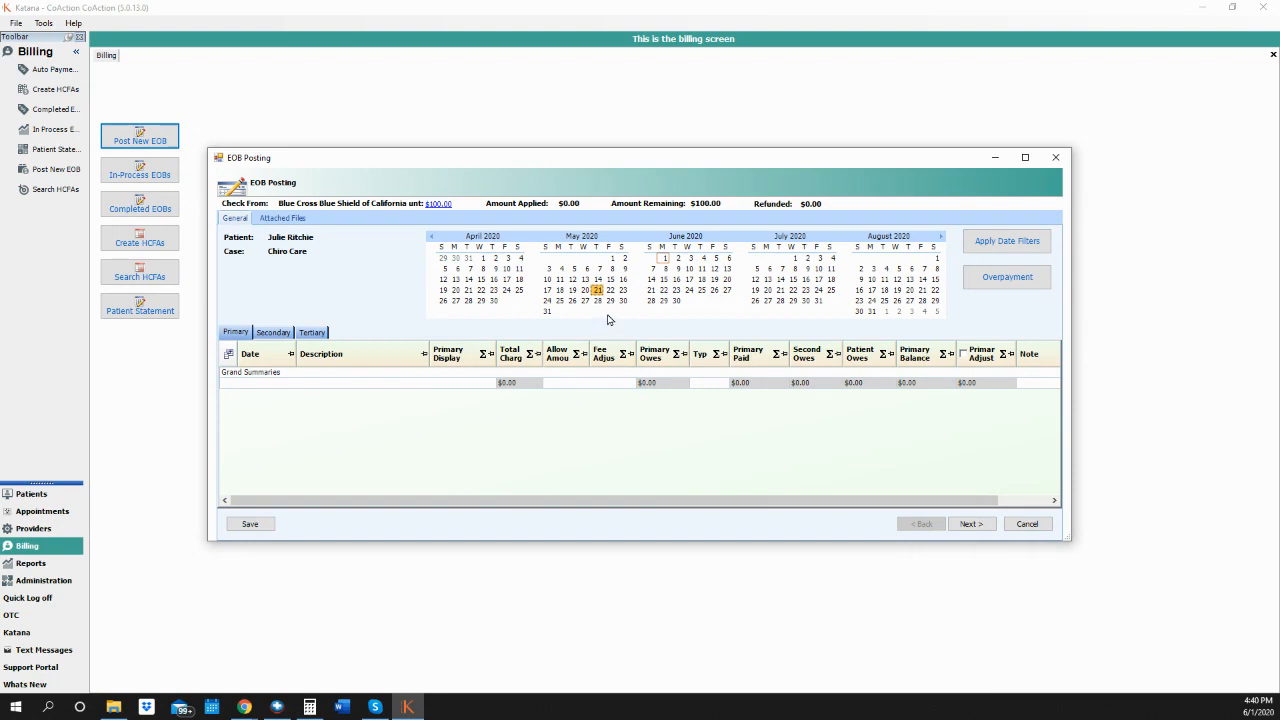
{"action": "left_click", "coordinate": [610, 300]}
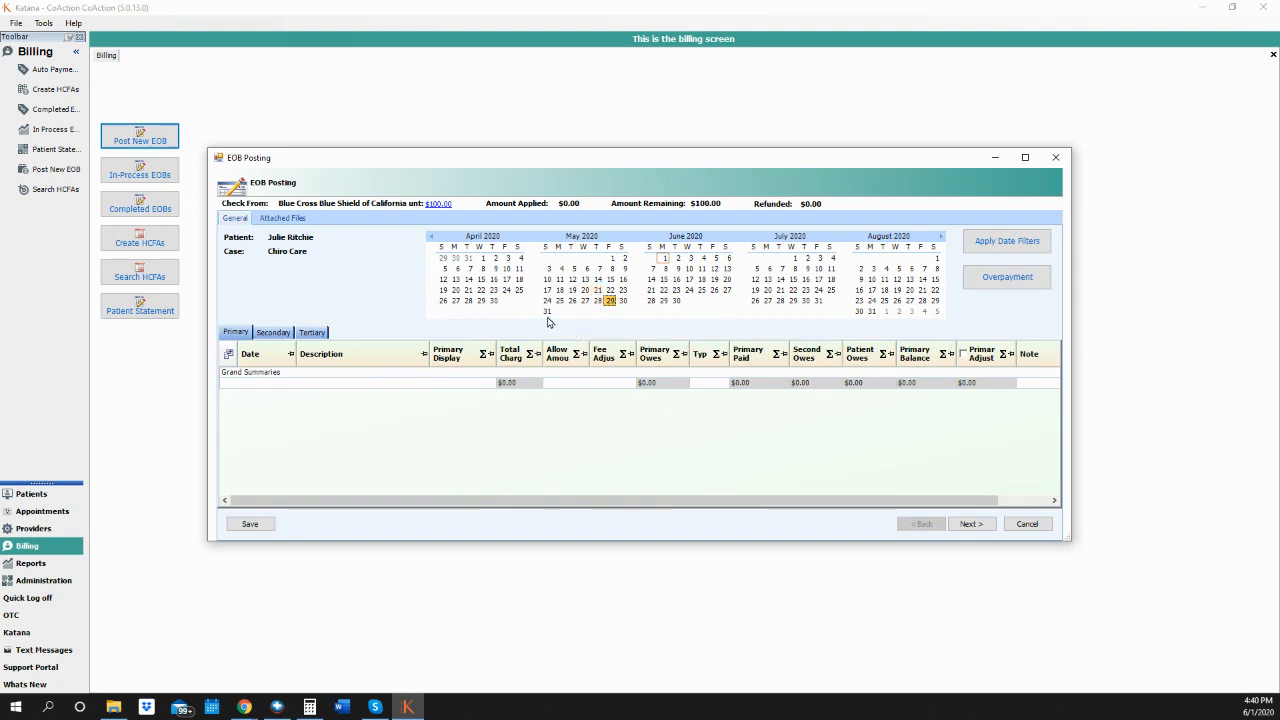
{"action": "left_click", "coordinate": [663, 258]}
{"action": "left_click", "coordinate": [593, 310]}
{"action": "left_click_drag", "start_coordinate": [610, 300], "coordinate": [663, 263]}
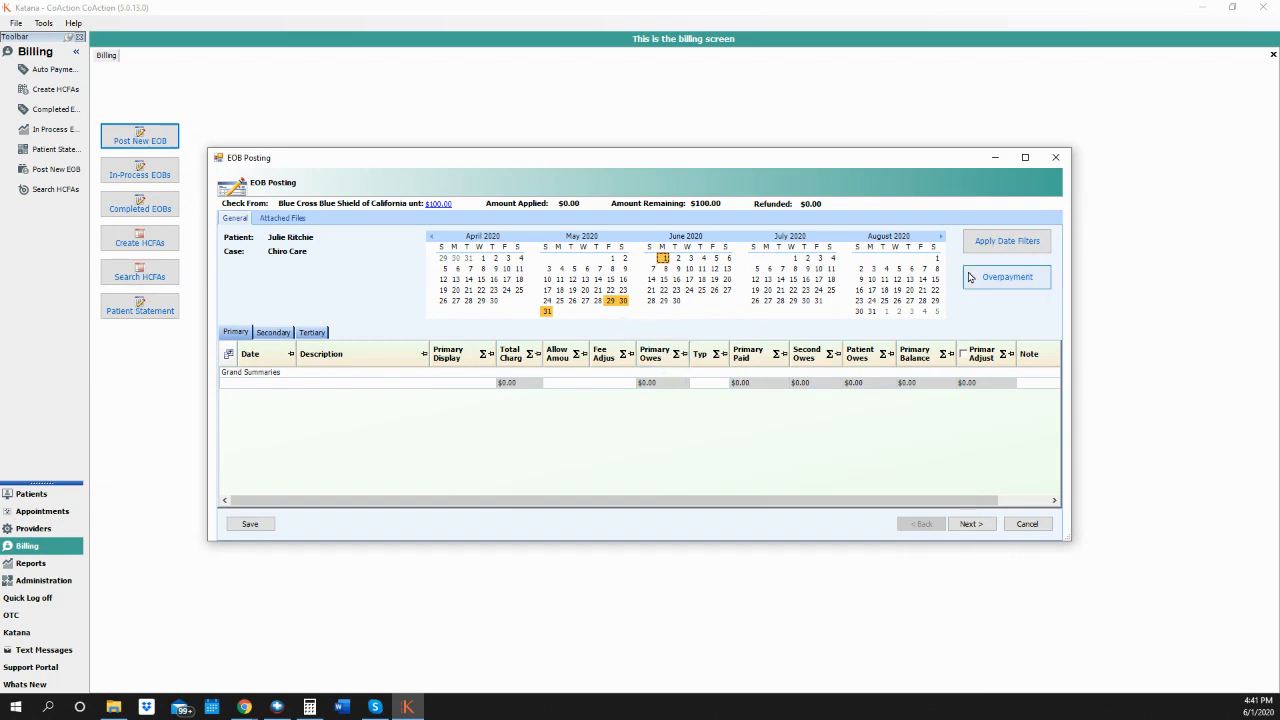
{"action": "left_click", "coordinate": [994, 246]}
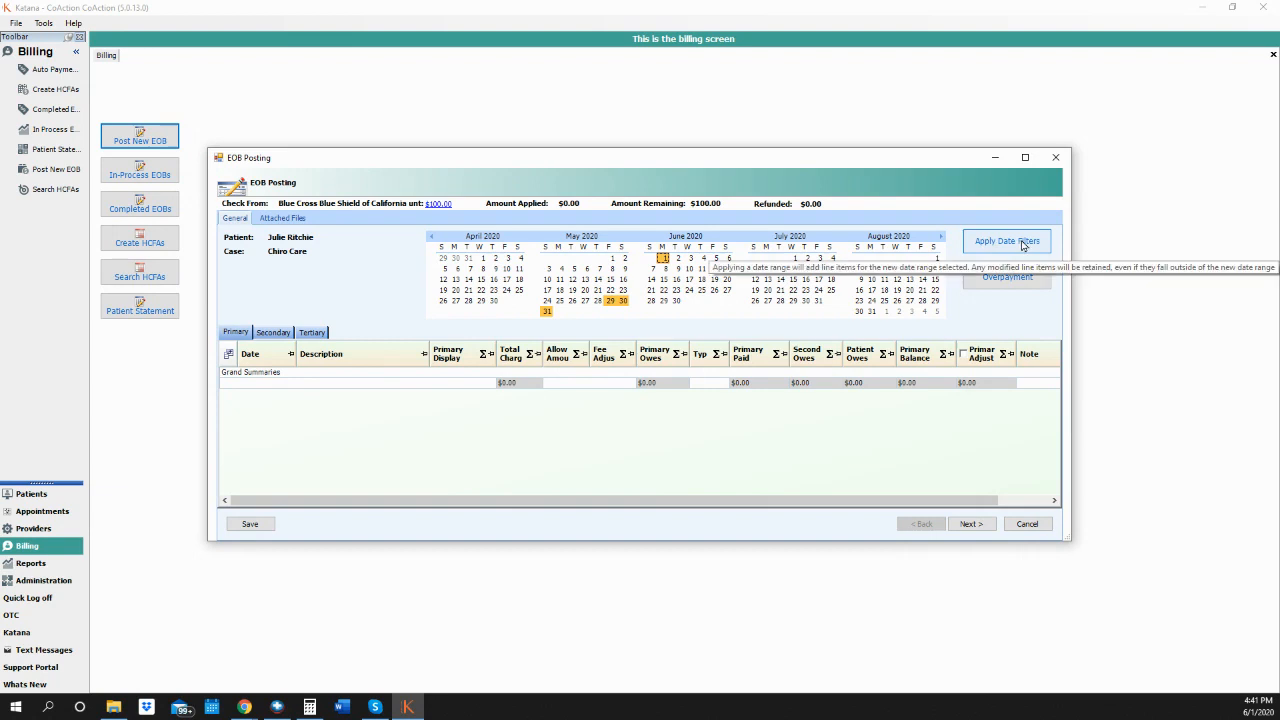
{"action": "left_click", "coordinate": [1021, 245]}
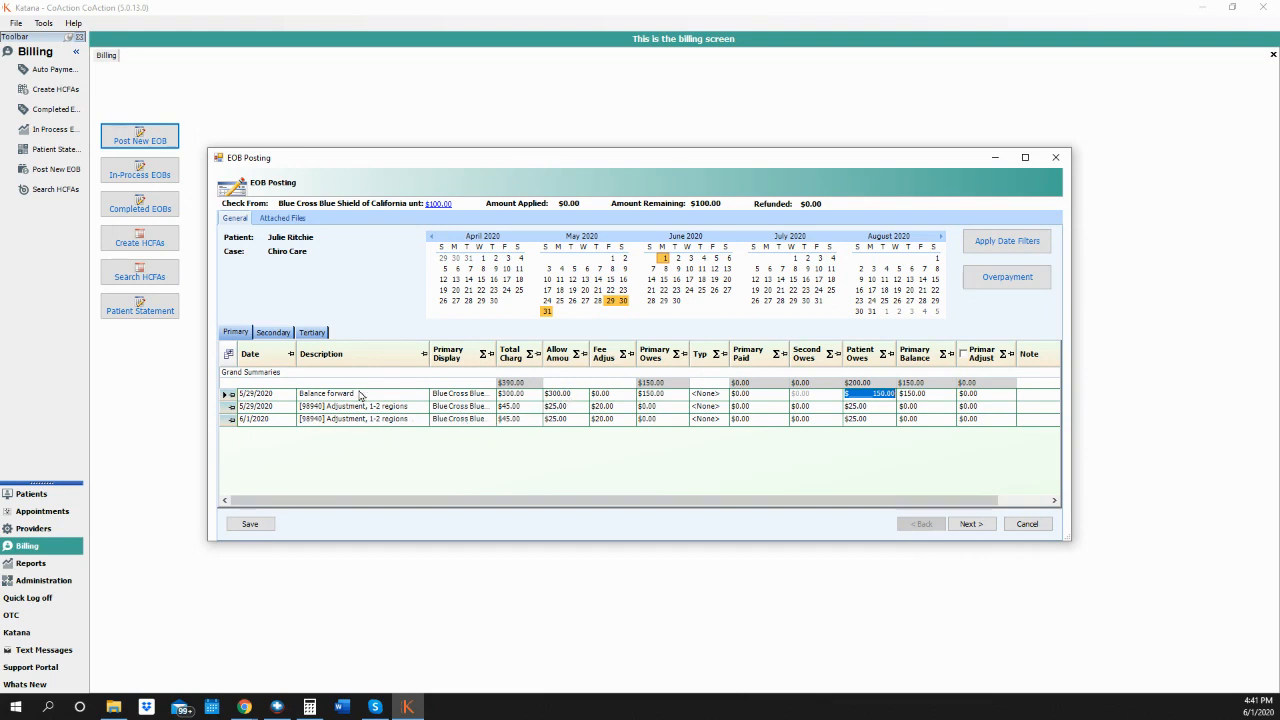
Set the primary transaction type of the Balance forward line to Payment.
{"action": "left_click", "coordinate": [410, 398]}
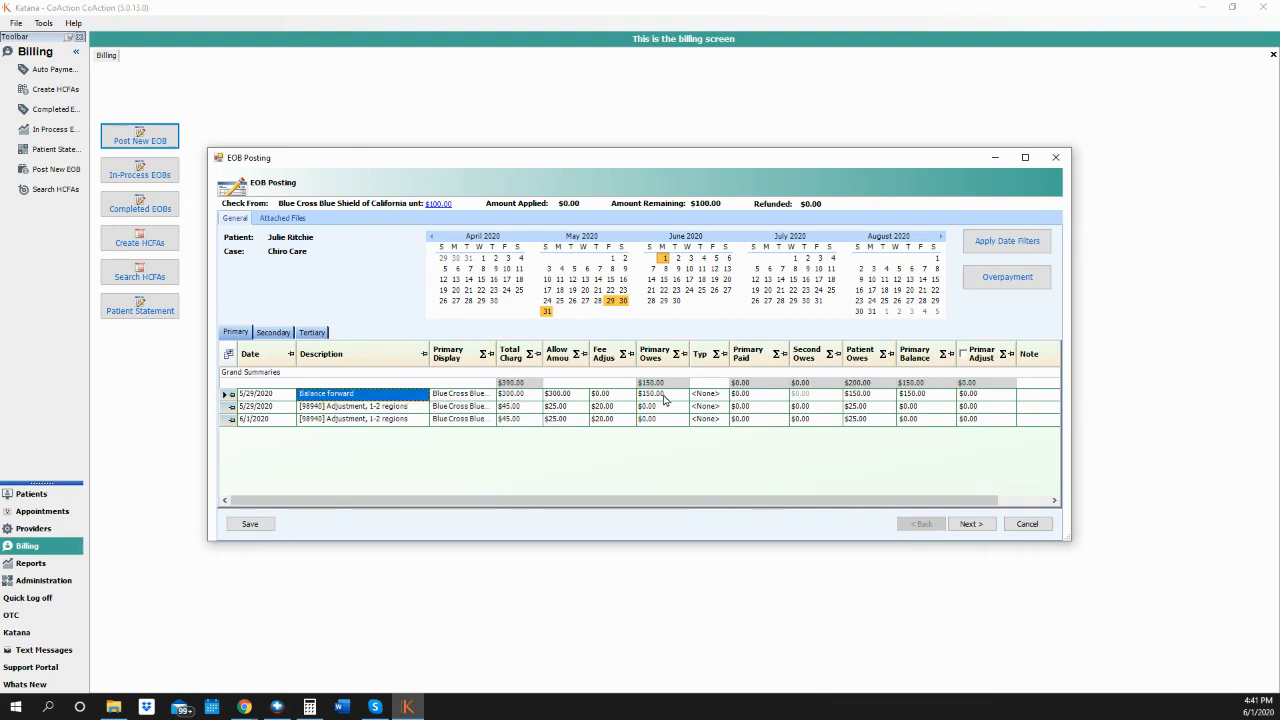
{"action": "left_click", "coordinate": [704, 397]}
{"action": "left_click", "coordinate": [723, 396]}
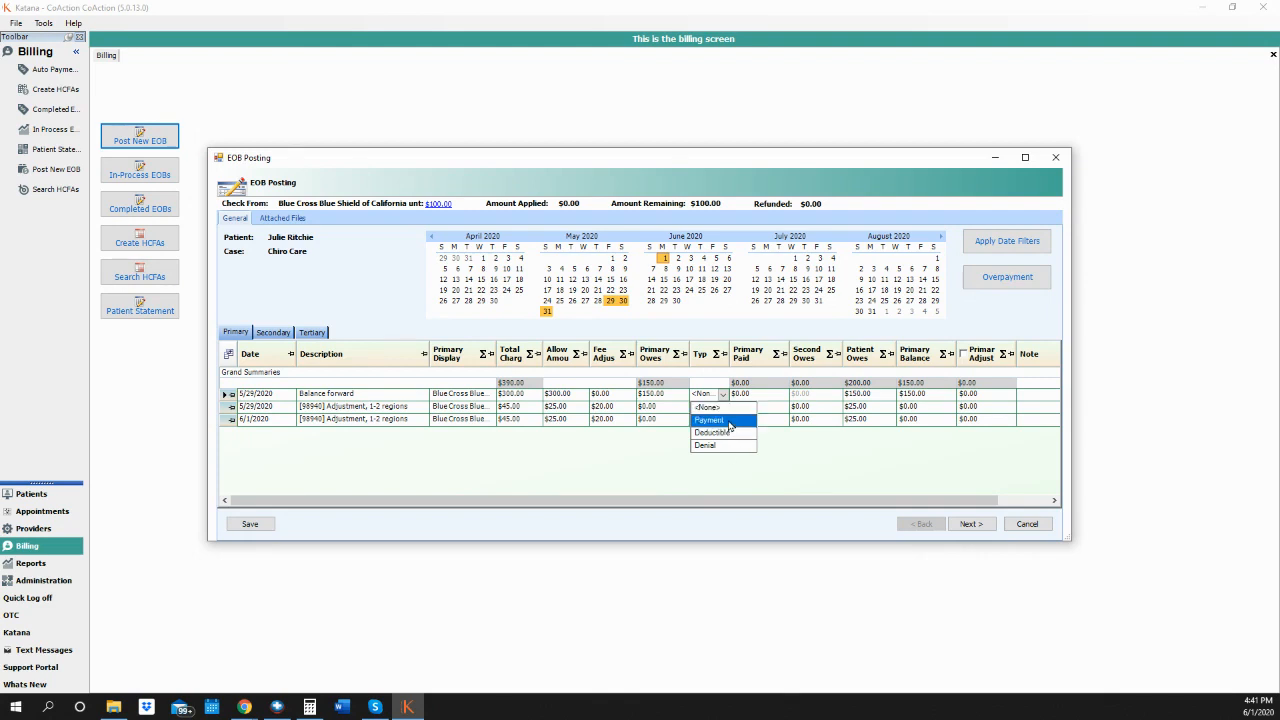
{"action": "left_click", "coordinate": [715, 420]}
{"action": "left_click", "coordinate": [752, 396]}
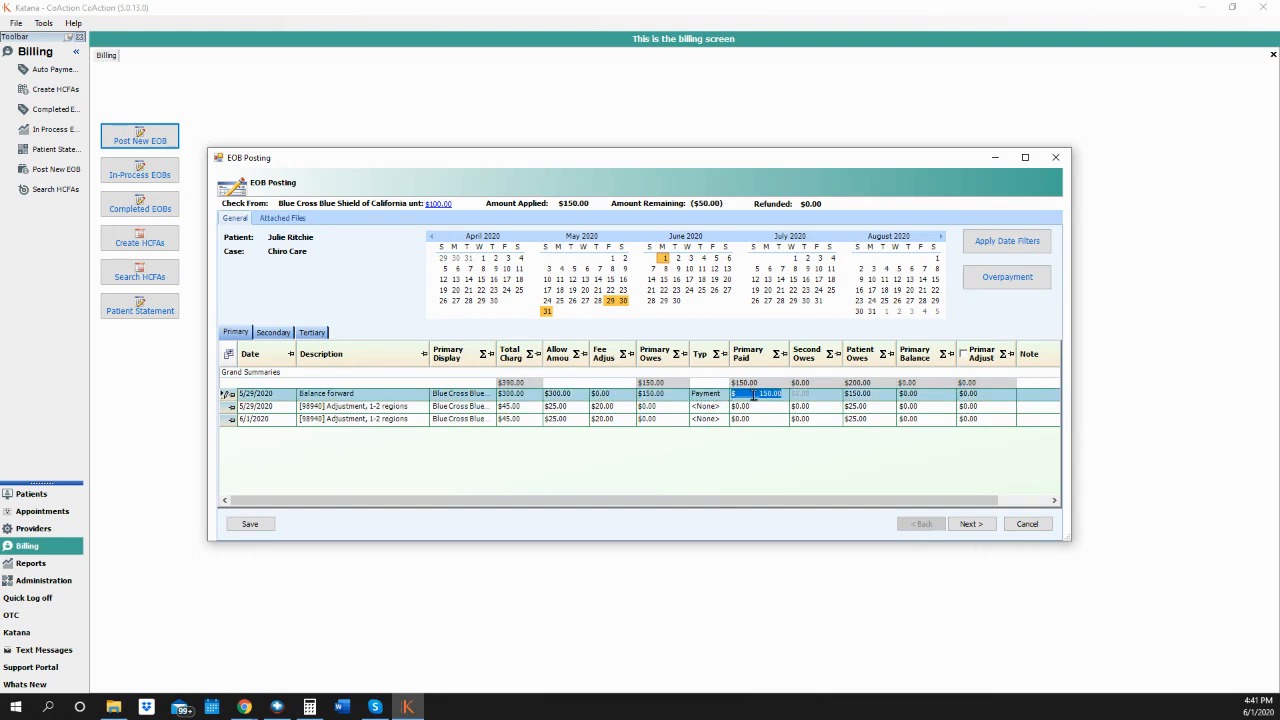
Set both the primary owed and primary paid amounts of the Balance forward line to $50.00.
{"action": "left_click", "coordinate": [677, 399]}
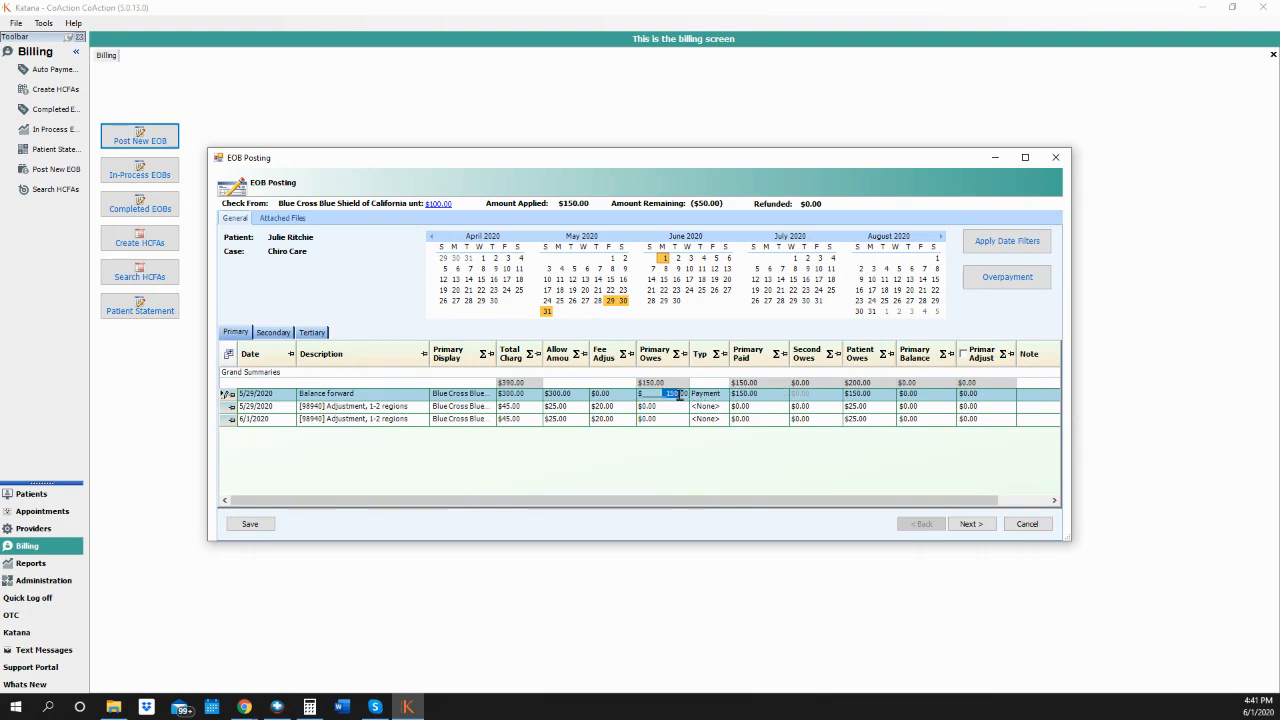
{"action": "left_click", "coordinate": [700, 398]}
{"action": "left_click", "coordinate": [676, 396]}
{"action": "left_click", "coordinate": [755, 398]}
{"action": "left_click_drag", "start_coordinate": [757, 393], "coordinate": [794, 393]}
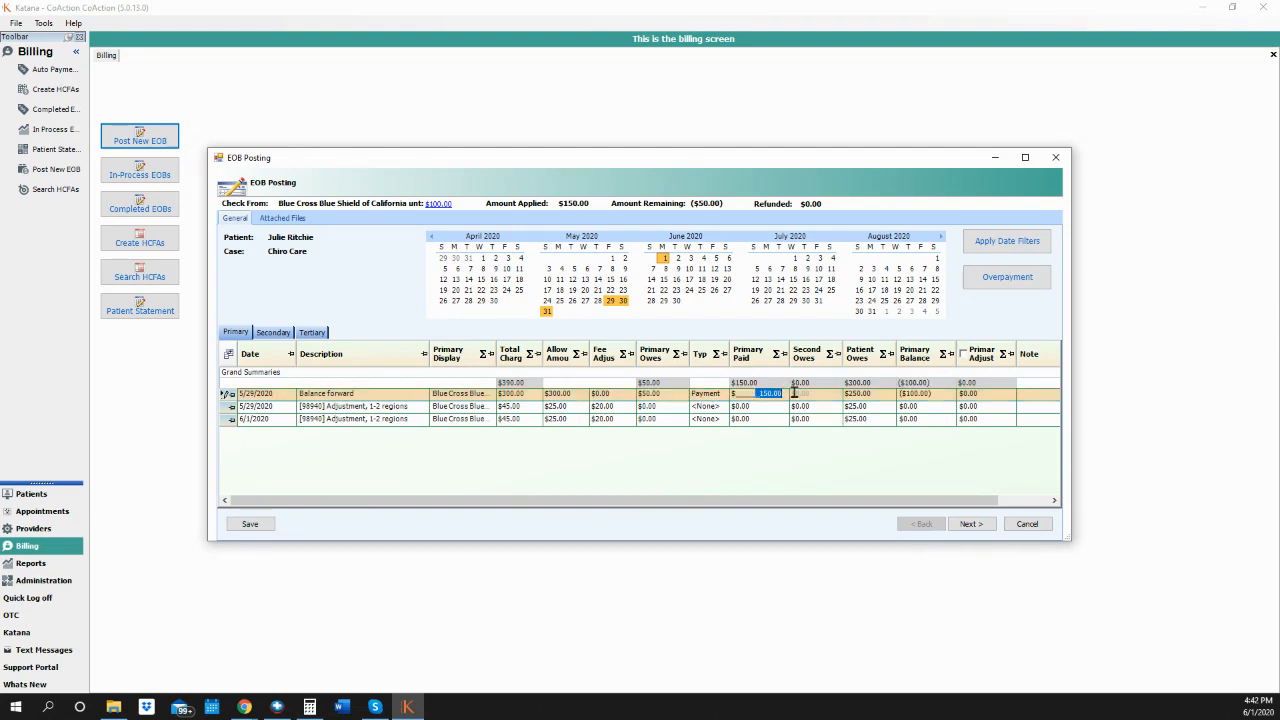
{"action": "type", "text": "5"}
{"action": "left_click", "coordinate": [858, 395]}
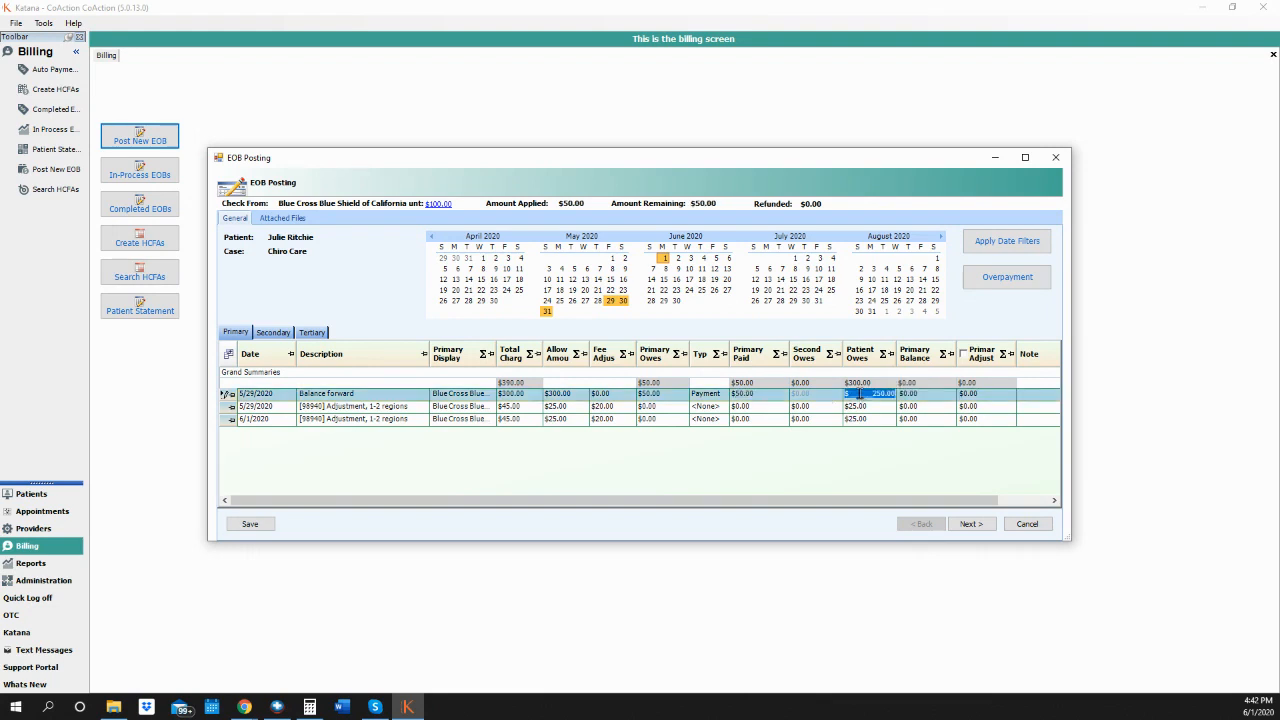
{"action": "left_click", "coordinate": [964, 396]}
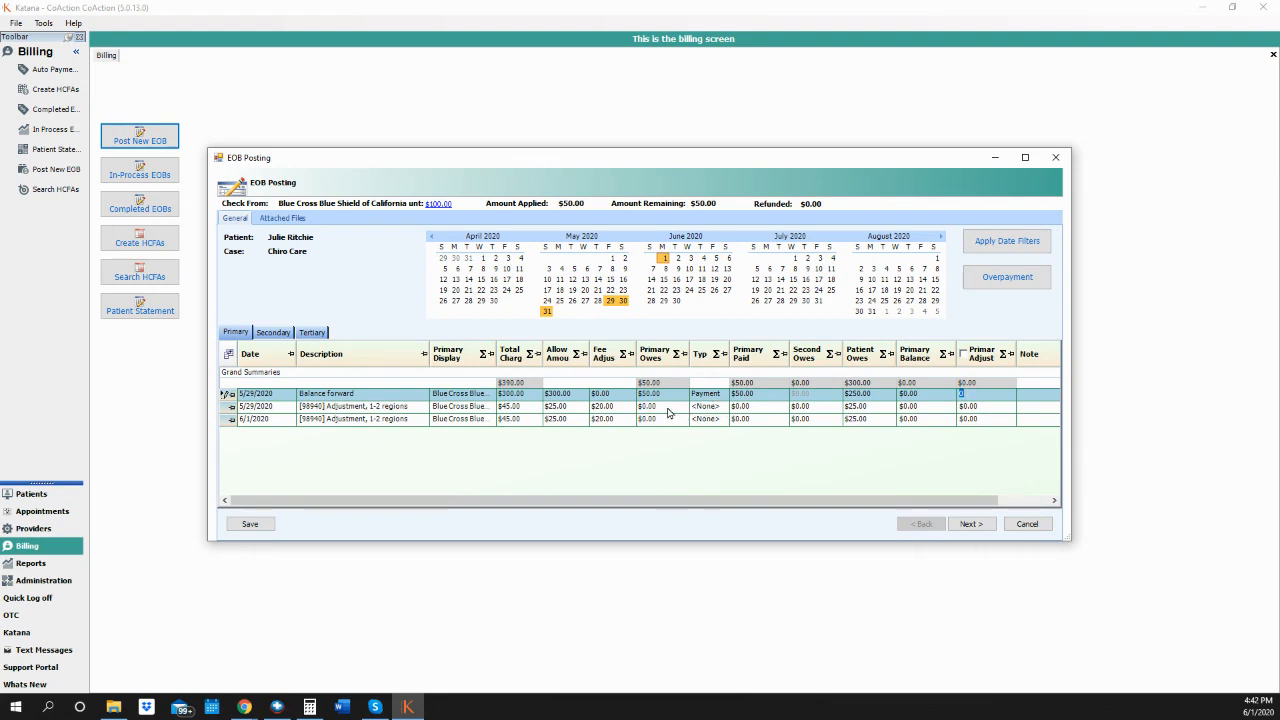
Try to set the primary owed amount of the 5/29/2020 adjustment line to $25.00 directly in the grid.
{"action": "left_click", "coordinate": [668, 408]}
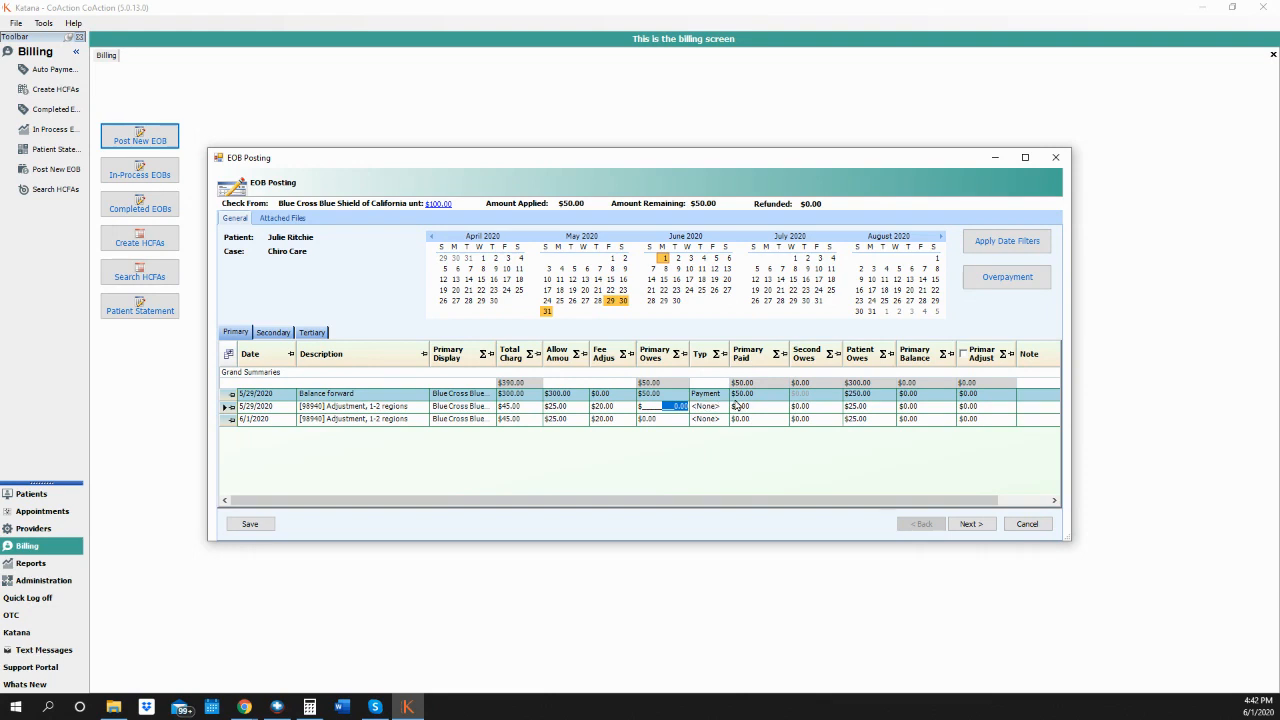
{"action": "type", "text": "25"}
{"action": "left_click", "coordinate": [736, 405]}
{"action": "left_click", "coordinate": [737, 397]}
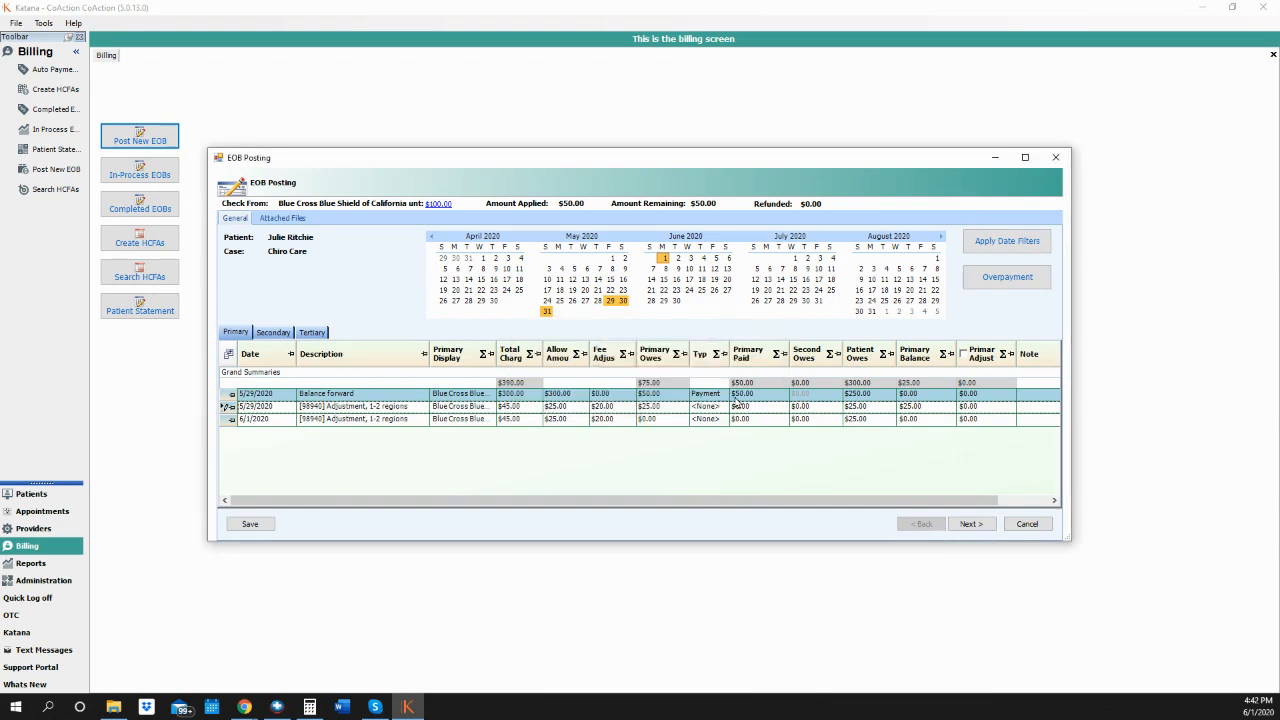
{"action": "left_click", "coordinate": [678, 407]}
{"action": "left_click", "coordinate": [672, 418]}
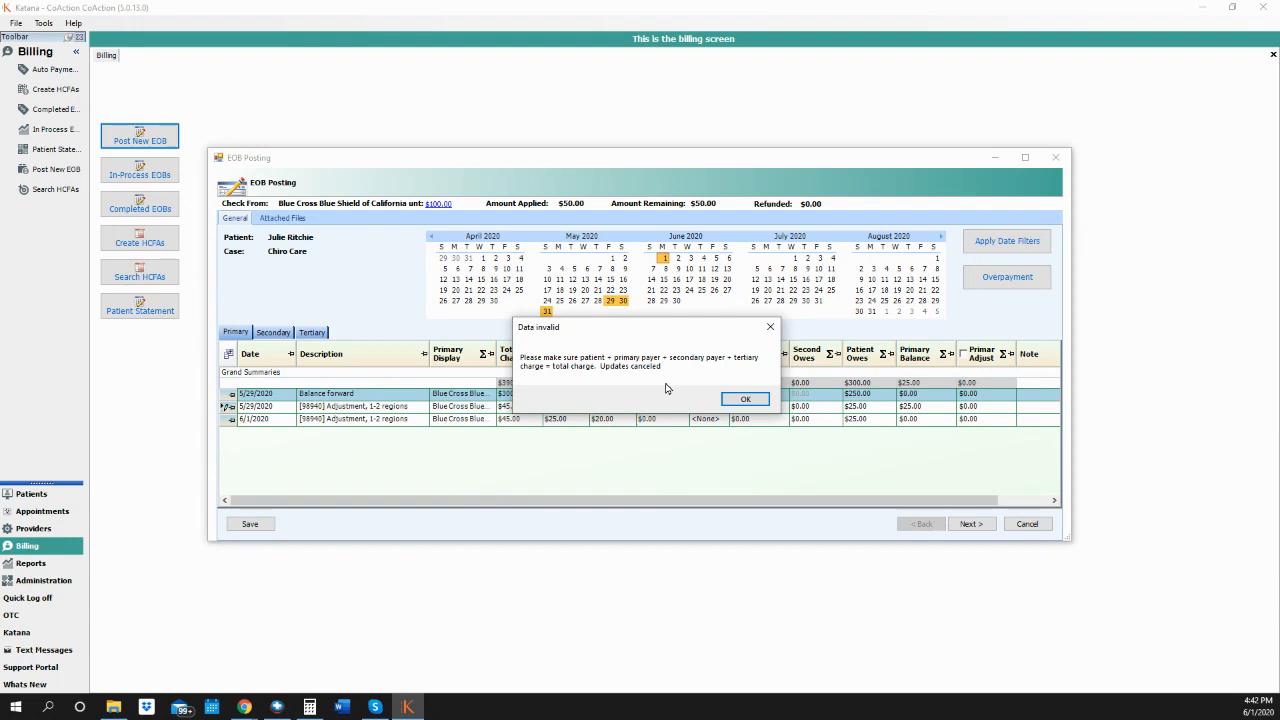
Restore the primary owed amount of the 5/29/2020 adjustment line to $0.00.
{"action": "left_click", "coordinate": [741, 399]}
{"action": "left_click", "coordinate": [676, 405]}
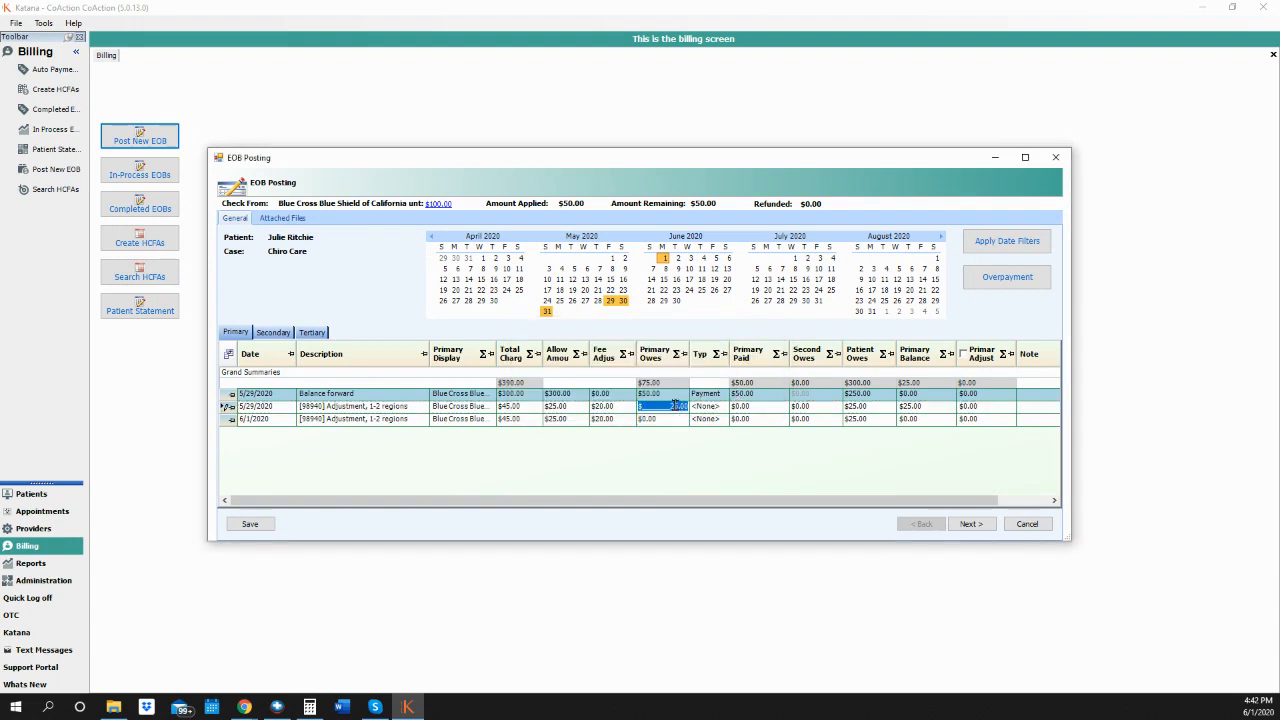
{"action": "key", "text": "BackSpace"}
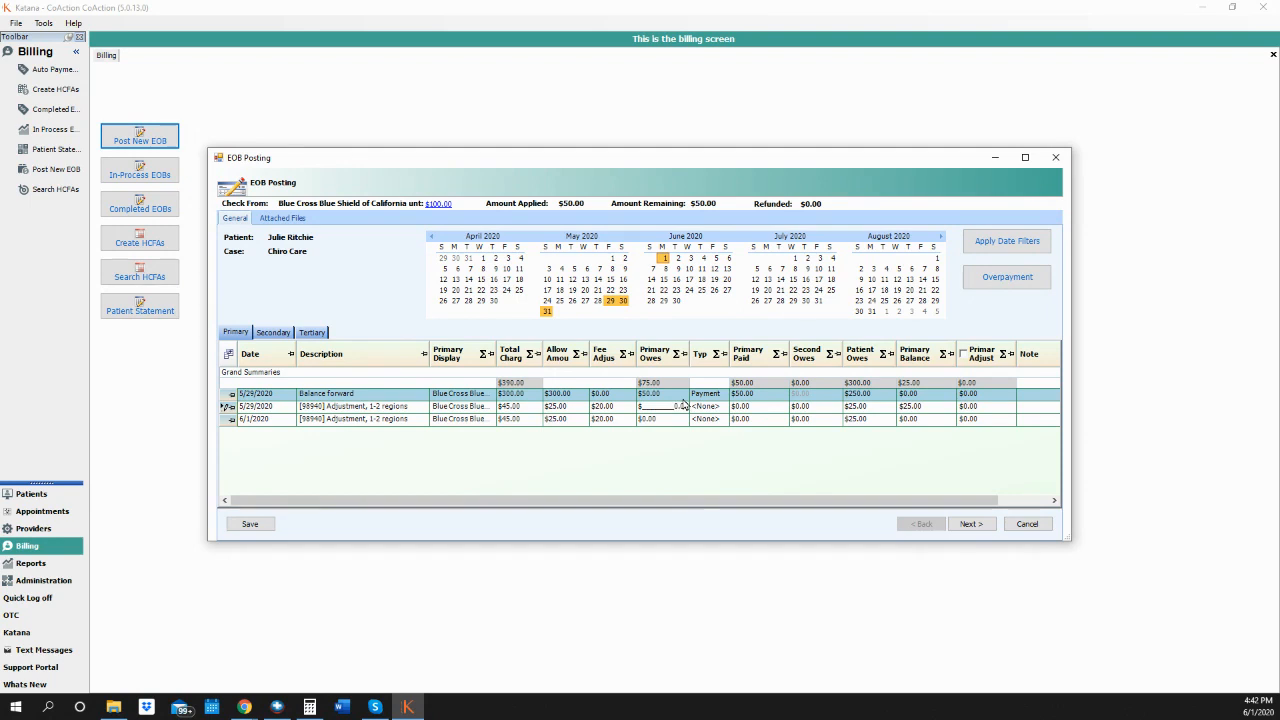
{"action": "left_click", "coordinate": [681, 399]}
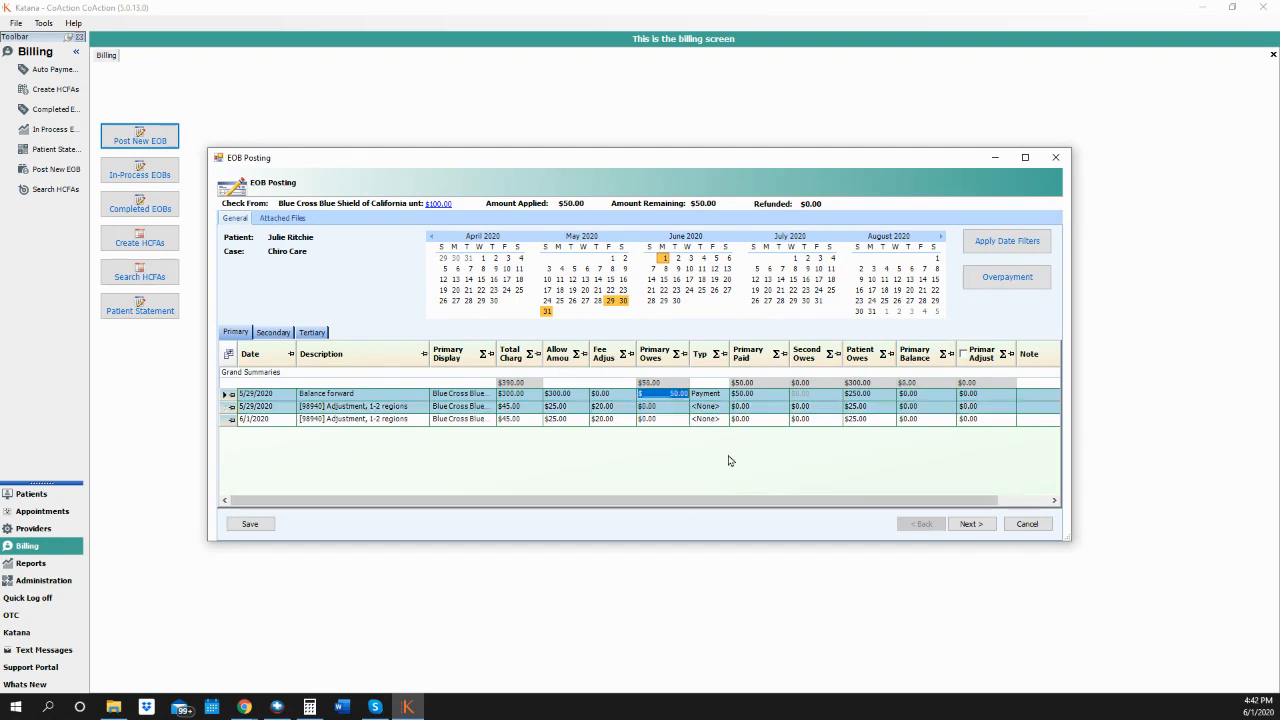
Edit the 5/29/2020 adjustment line item so the patient is responsible for $0.00 and the primary insurer for $25.00.
{"action": "left_click_drag", "start_coordinate": [711, 503], "coordinate": [910, 478]}
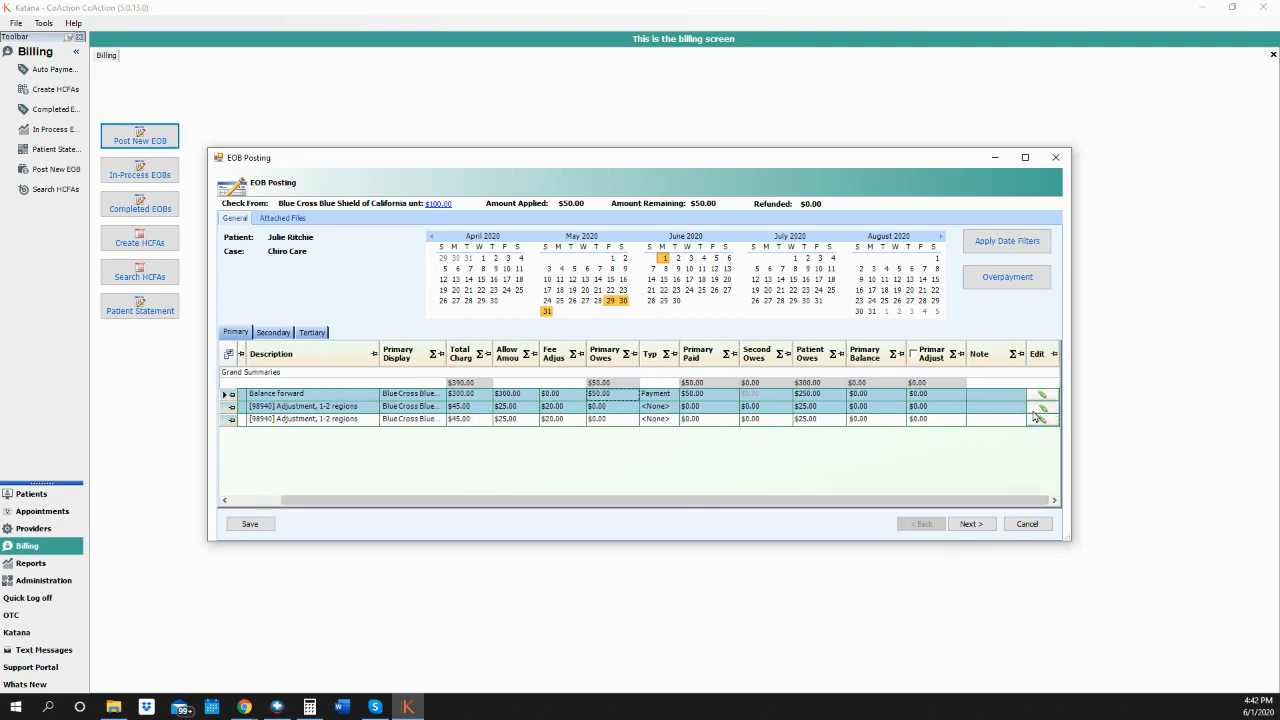
{"action": "left_click", "coordinate": [1028, 418]}
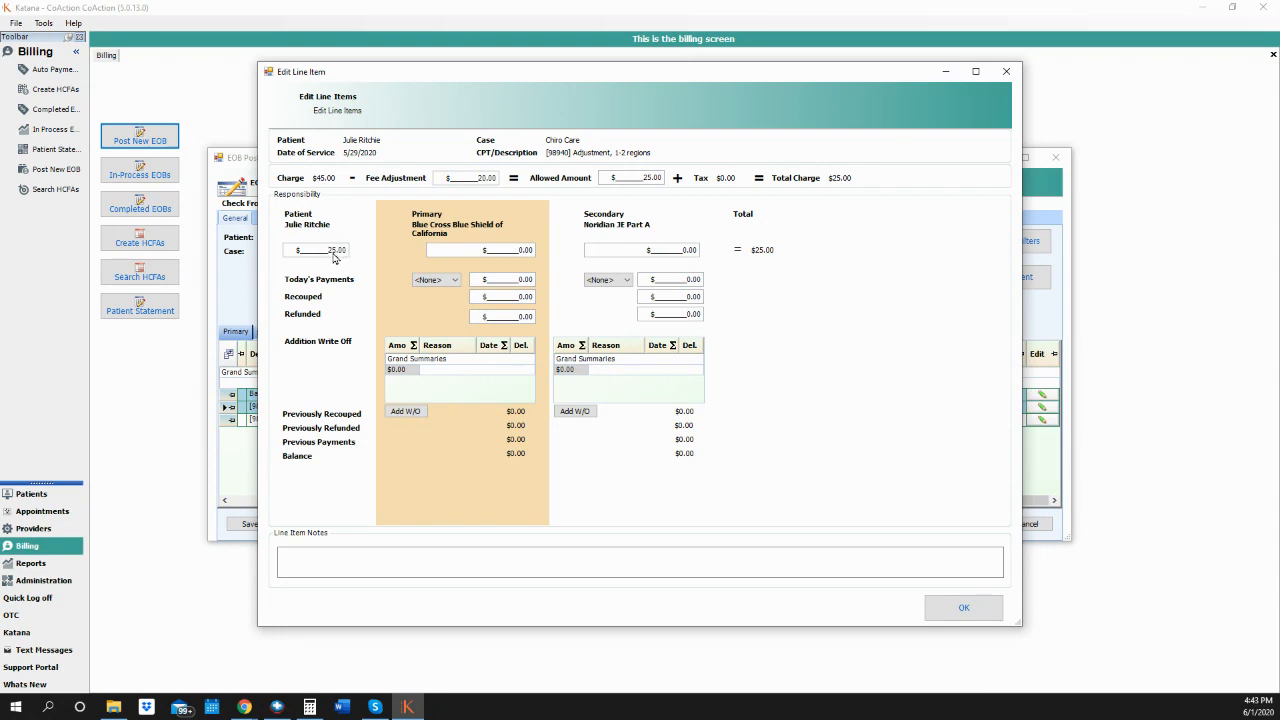
{"action": "left_click_drag", "start_coordinate": [330, 251], "coordinate": [357, 252]}
{"action": "type", "text": "0"}
{"action": "left_click_drag", "start_coordinate": [510, 250], "coordinate": [545, 250]}
{"action": "type", "text": "25"}
Record a primary Payment of $25.00 on the 5/29/2020 line item and accept the edits.
{"action": "left_click", "coordinate": [452, 280]}
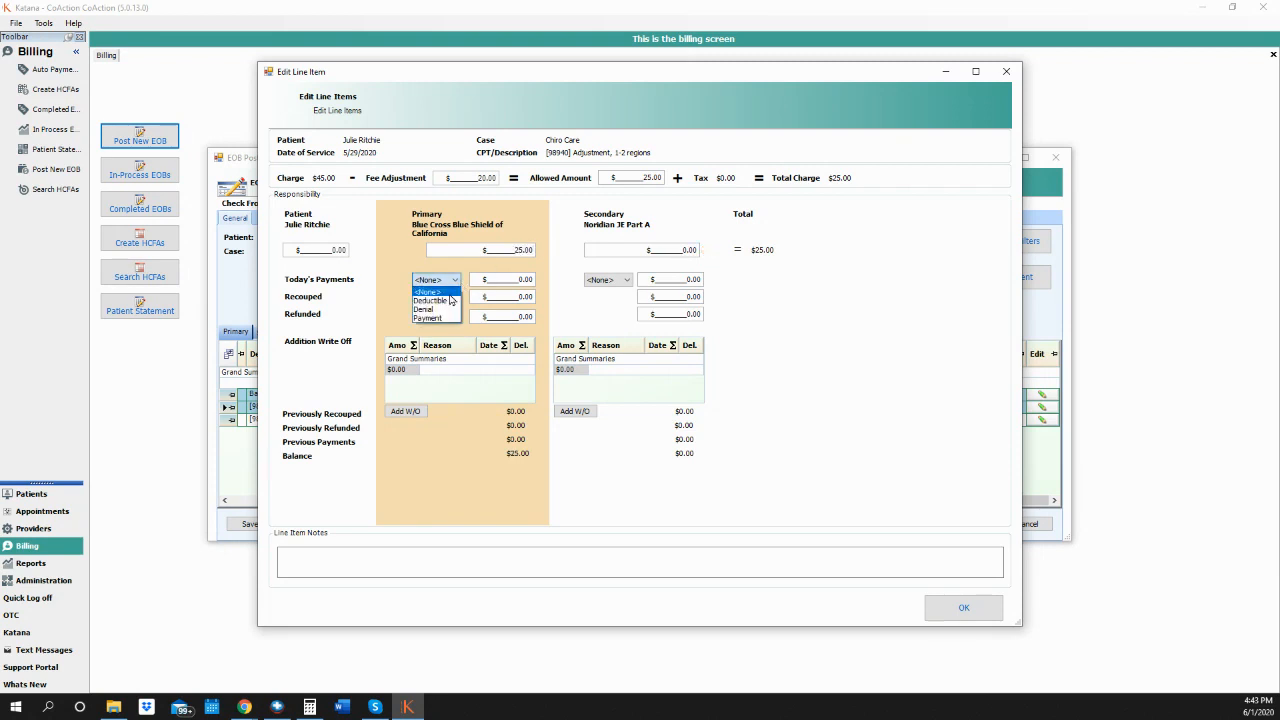
{"action": "left_click", "coordinate": [428, 318]}
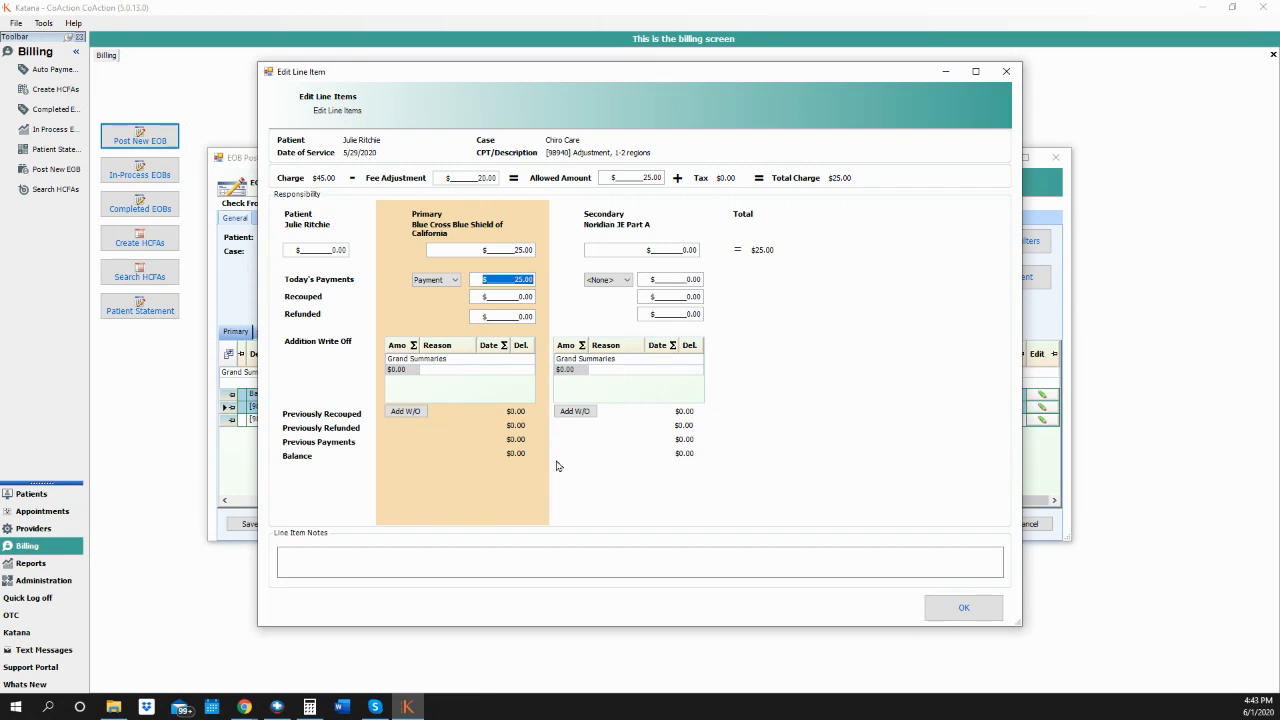
{"action": "left_click", "coordinate": [945, 608]}
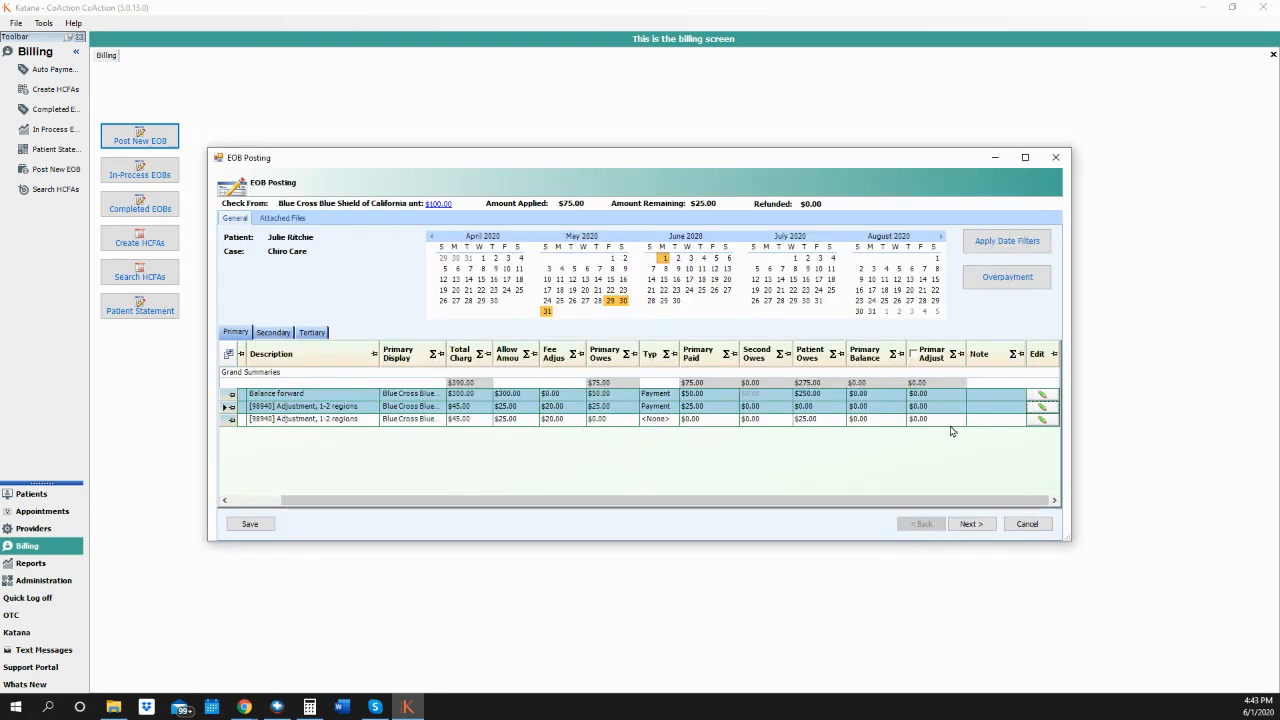
Edit the 6/1/2020 adjustment line item to split responsibility into patient $0.00, primary $20.00 and secondary $5.00.
{"action": "left_click", "coordinate": [1042, 419]}
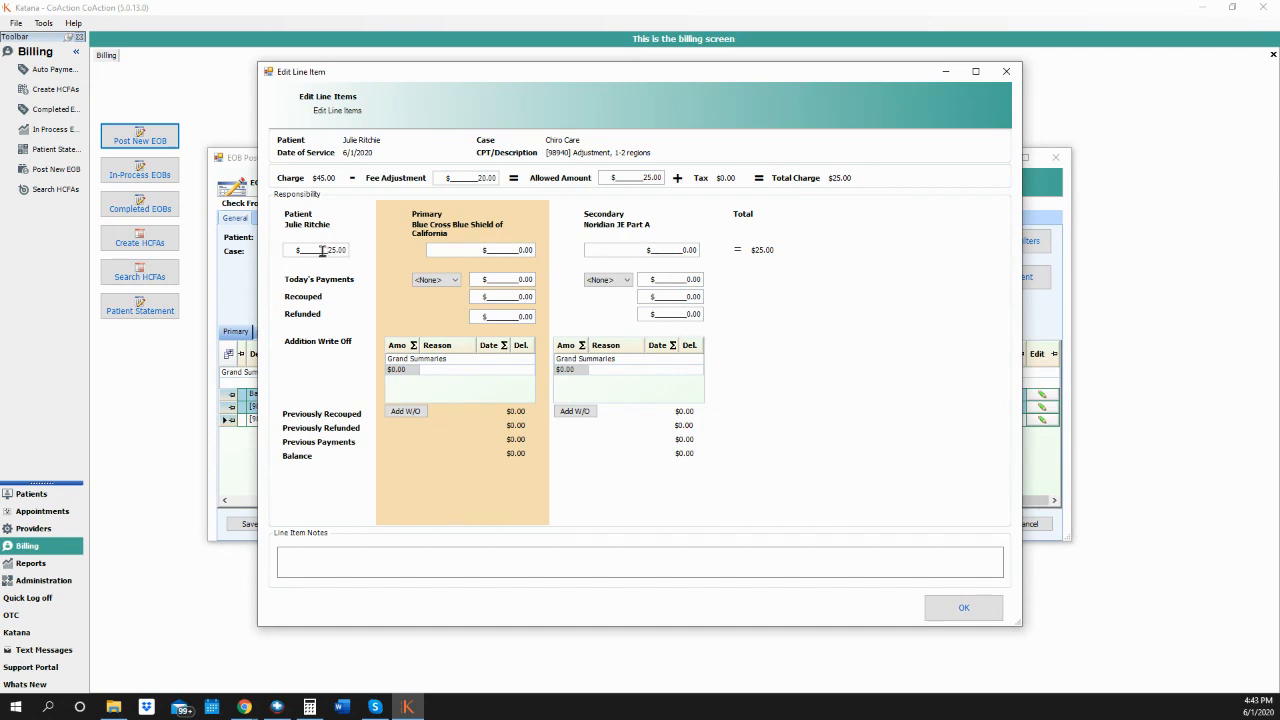
{"action": "left_click_drag", "start_coordinate": [322, 250], "coordinate": [355, 251]}
{"action": "type", "text": "0"}
{"action": "left_click_drag", "start_coordinate": [516, 250], "coordinate": [540, 250]}
{"action": "type", "text": "20"}
{"action": "left_click", "coordinate": [671, 249]}
{"action": "type", "text": "5"}
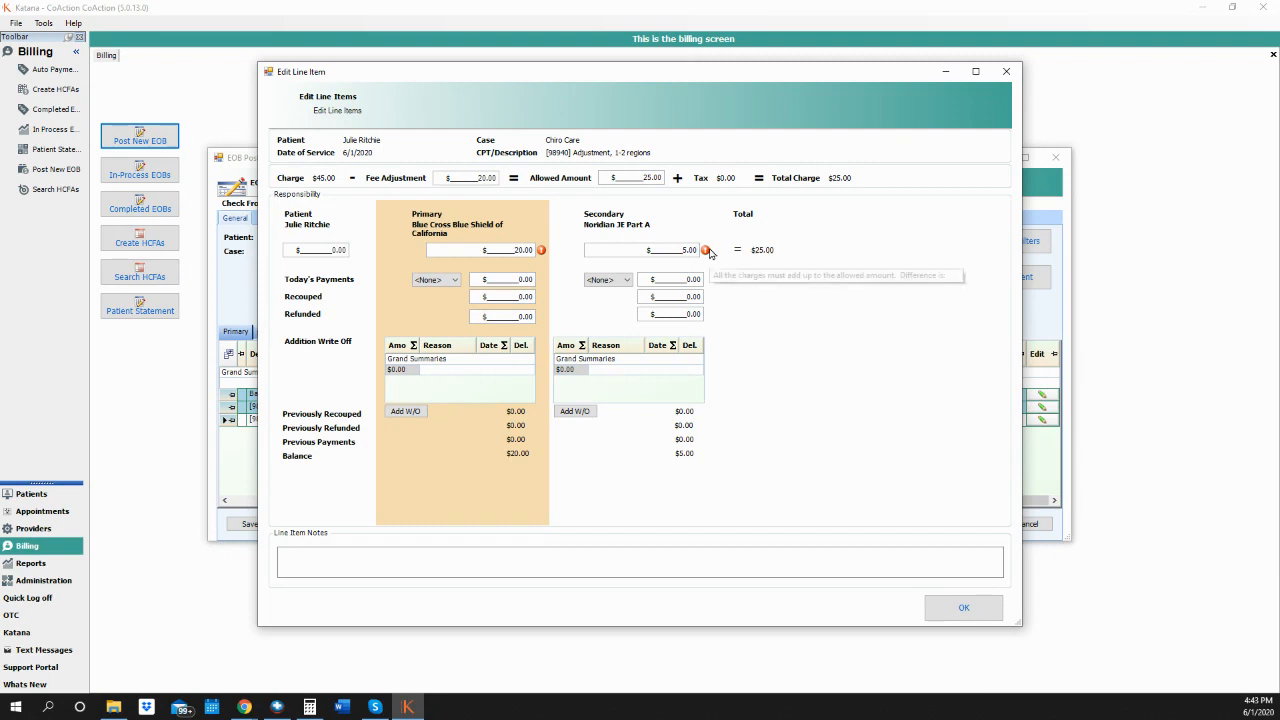
Record a primary Payment of $20.00 on the 6/1/2020 line item and accept the edits.
{"action": "left_click", "coordinate": [453, 283]}
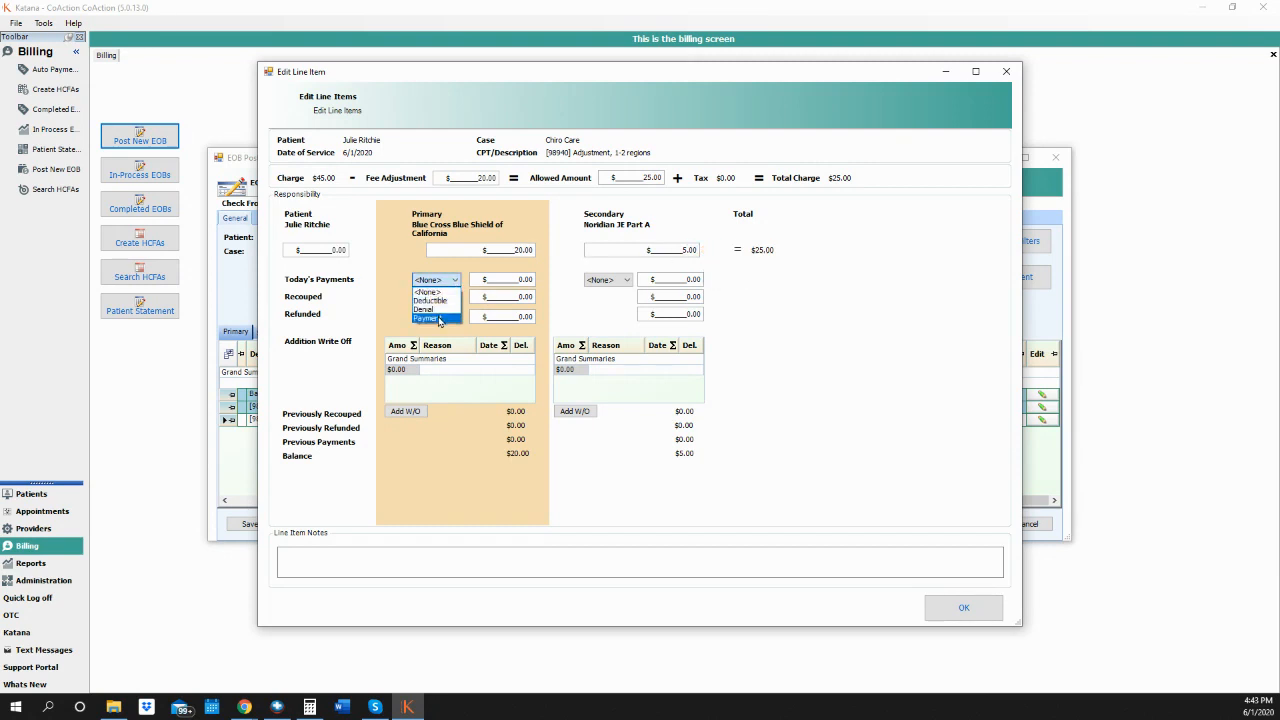
{"action": "left_click", "coordinate": [445, 316]}
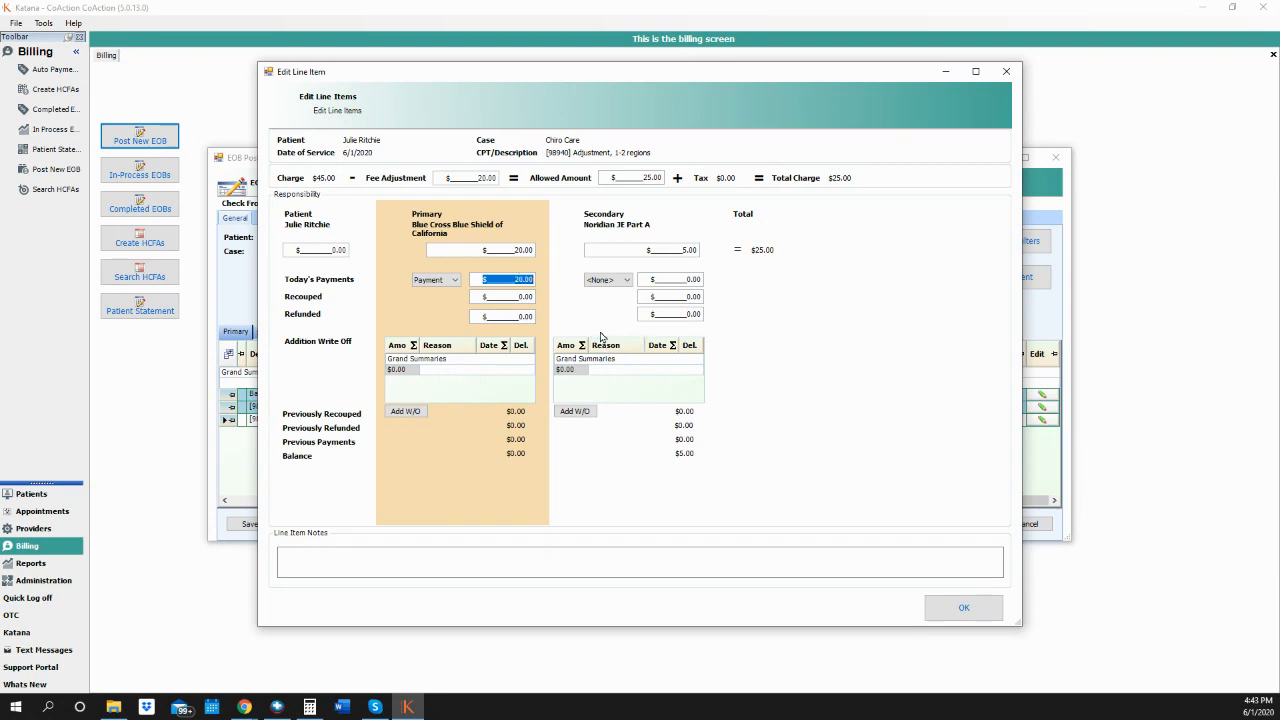
{"action": "left_click", "coordinate": [932, 610]}
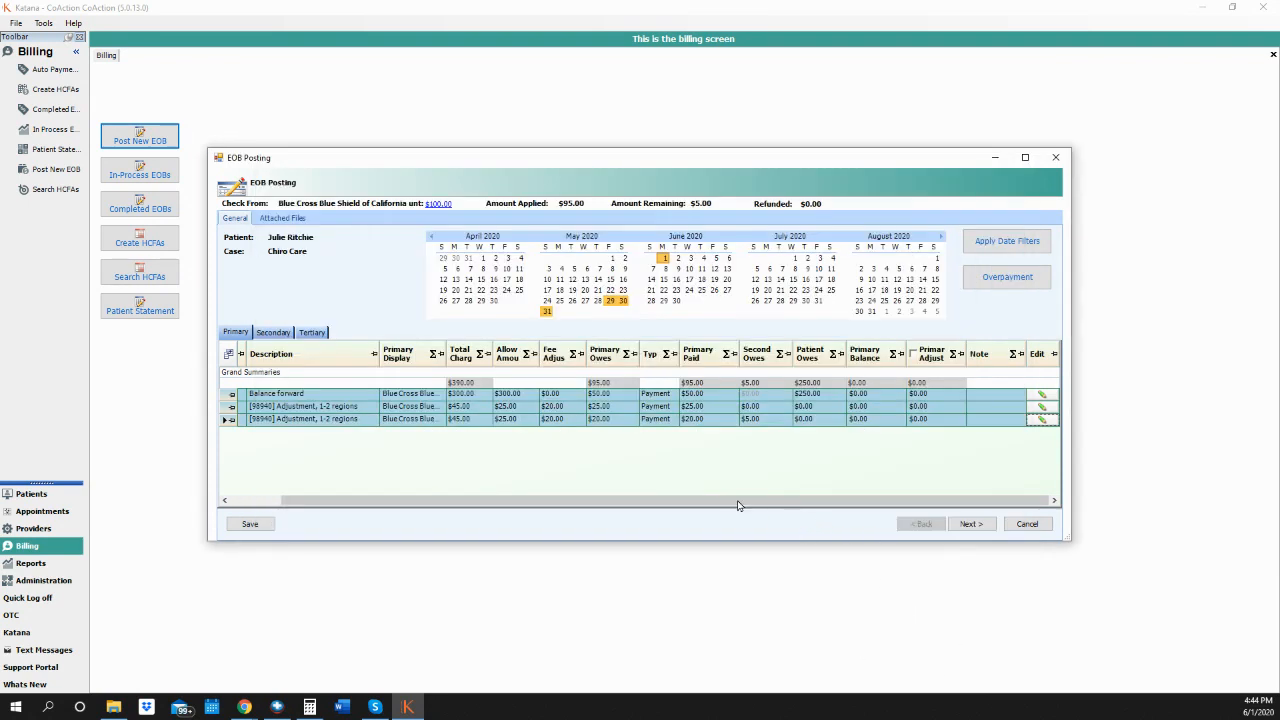
Reopen the 5/29/2020 adjustment line item and set today's primary payment to $20.00.
{"action": "left_click", "coordinate": [1038, 408]}
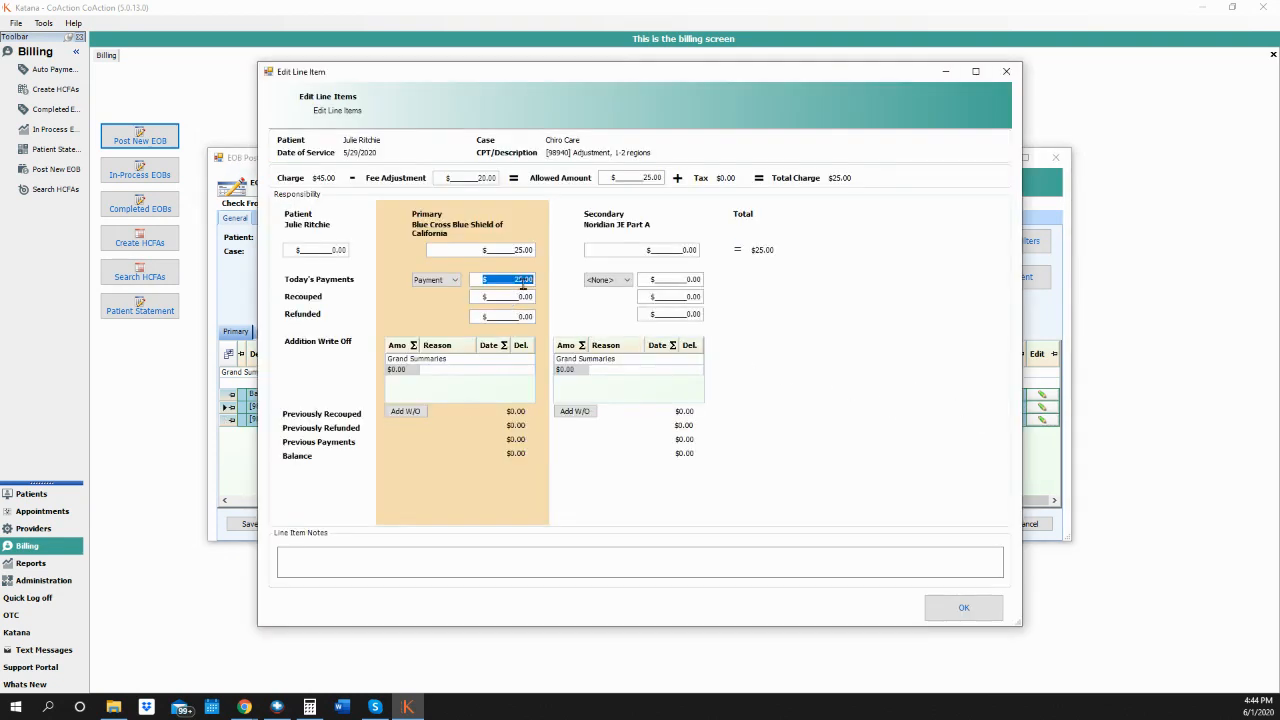
{"action": "left_click", "coordinate": [514, 283]}
{"action": "left_click_drag", "start_coordinate": [509, 283], "coordinate": [550, 282]}
{"action": "type", "text": "2"}
Add a $5.00 primary write-off with a covered-service reason to the 5/29/2020 line item and accept the edits.
{"action": "left_click", "coordinate": [406, 410]}
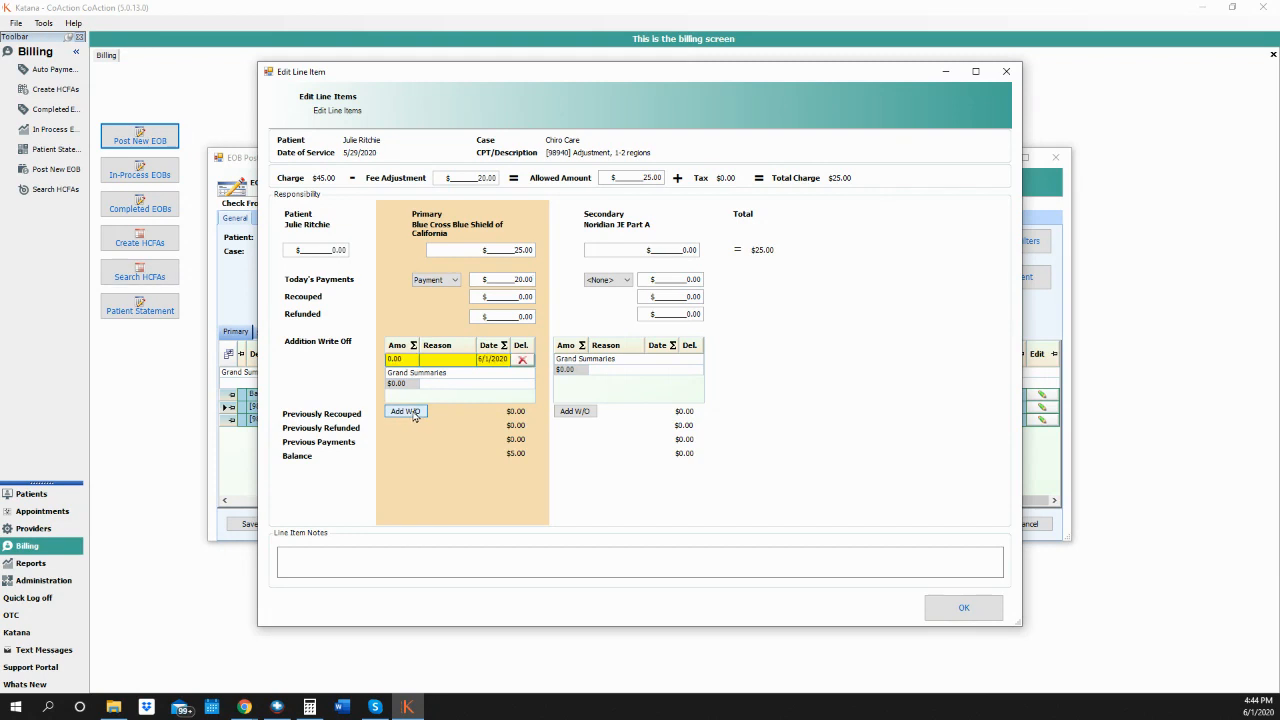
{"action": "left_click", "coordinate": [406, 359]}
{"action": "left_click", "coordinate": [462, 360]}
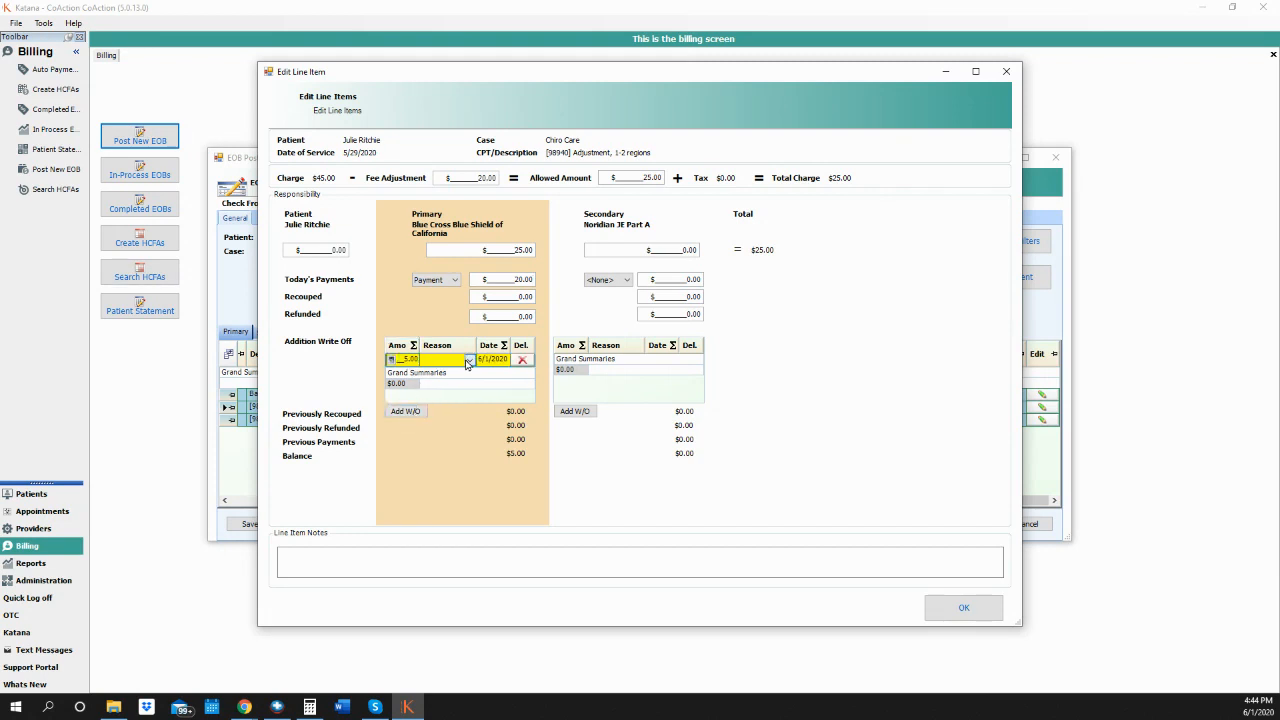
{"action": "left_click", "coordinate": [466, 360]}
{"action": "left_click", "coordinate": [450, 382]}
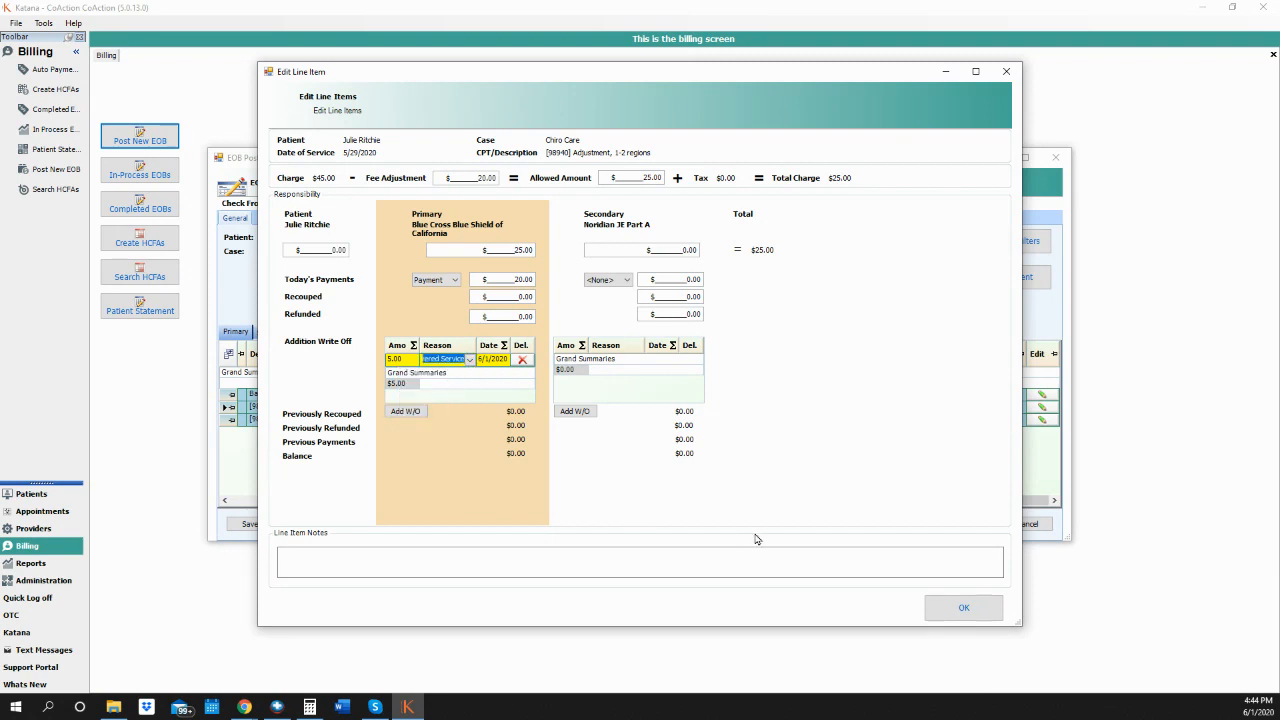
{"action": "left_click", "coordinate": [951, 610]}
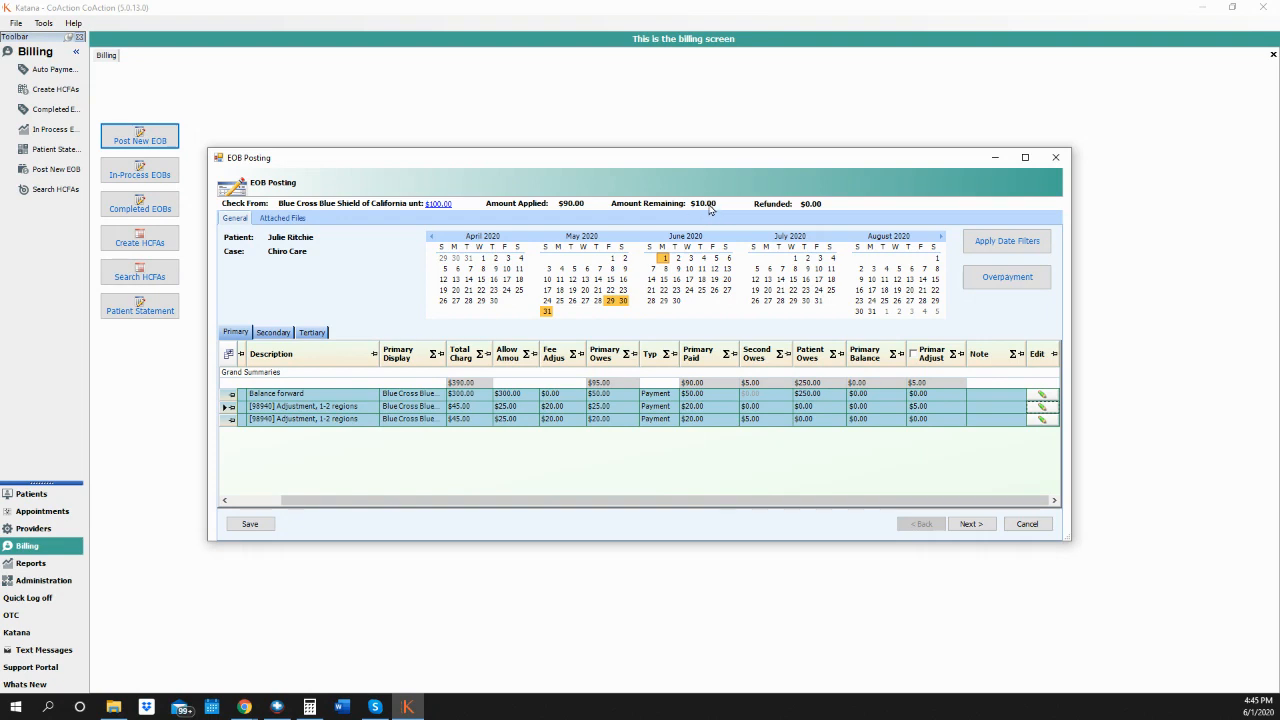
Change the EOB check amount to $90.00.
{"action": "left_click", "coordinate": [438, 204]}
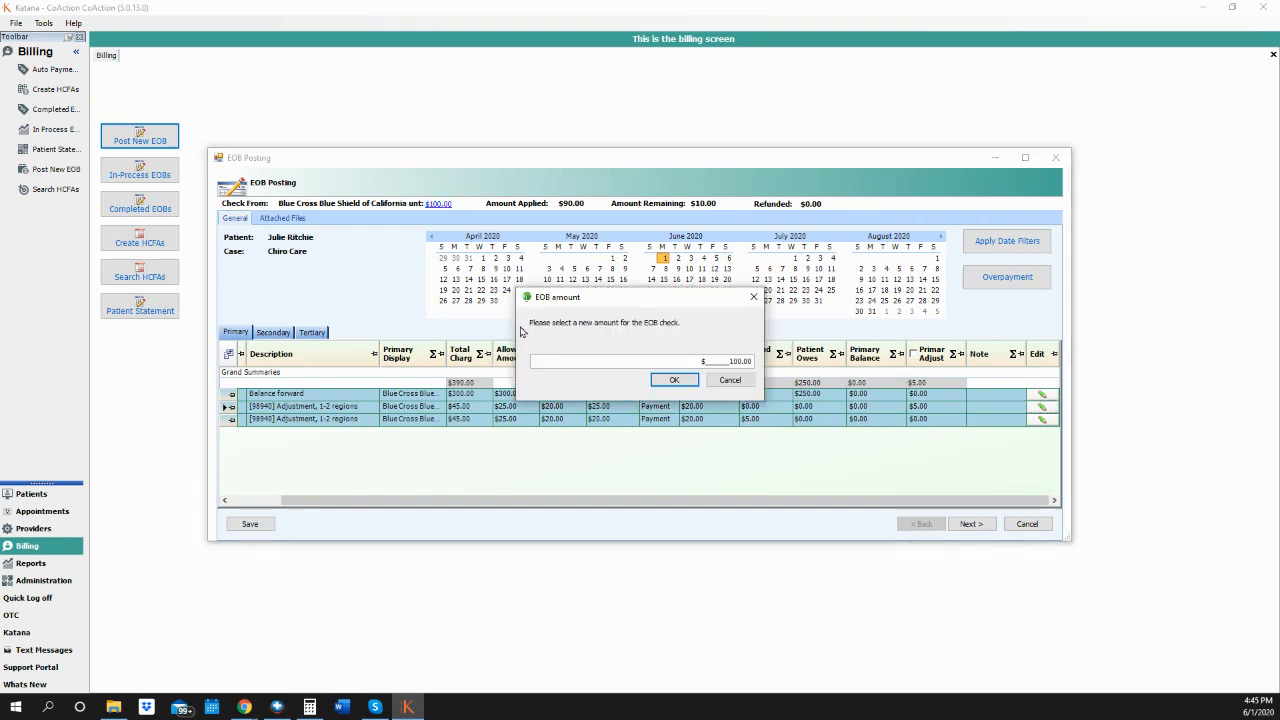
{"action": "left_click_drag", "start_coordinate": [725, 361], "coordinate": [798, 362]}
{"action": "type", "text": "90"}
{"action": "left_click", "coordinate": [675, 380]}
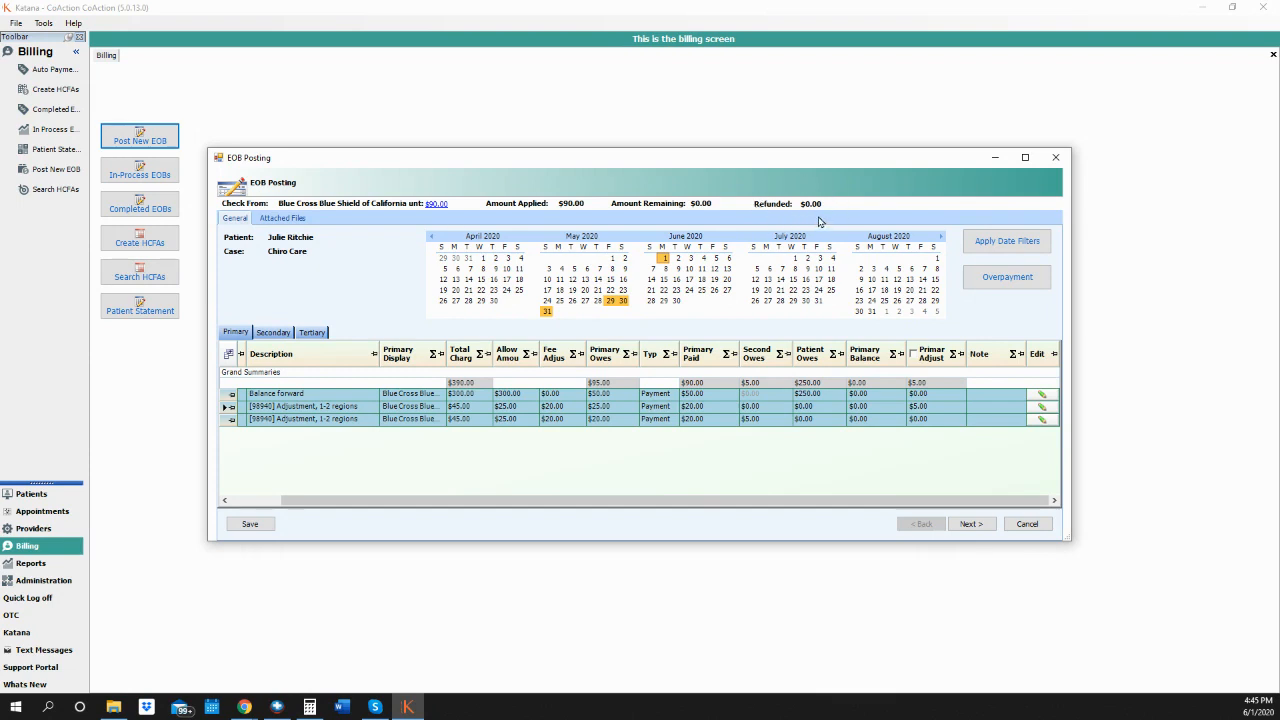
Submit the patient's line items without completing the EOB, and reopen the same patient's case.
{"action": "left_click", "coordinate": [968, 524]}
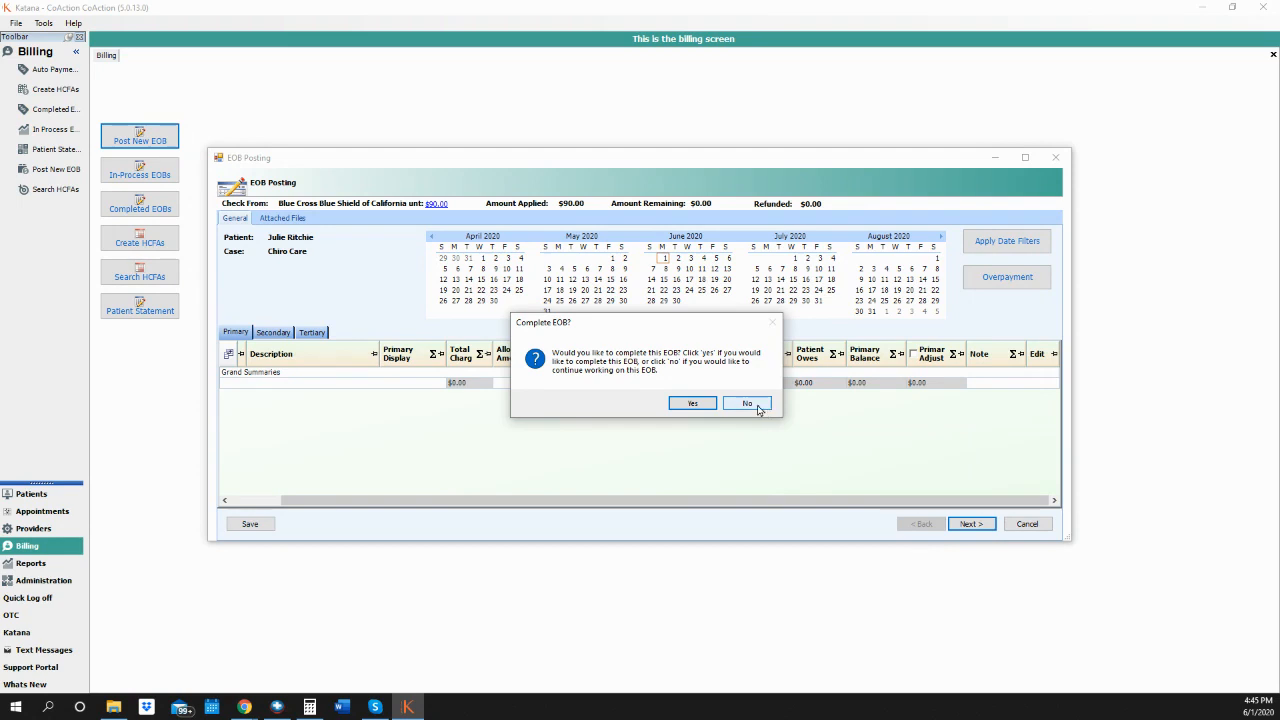
{"action": "left_click", "coordinate": [752, 405]}
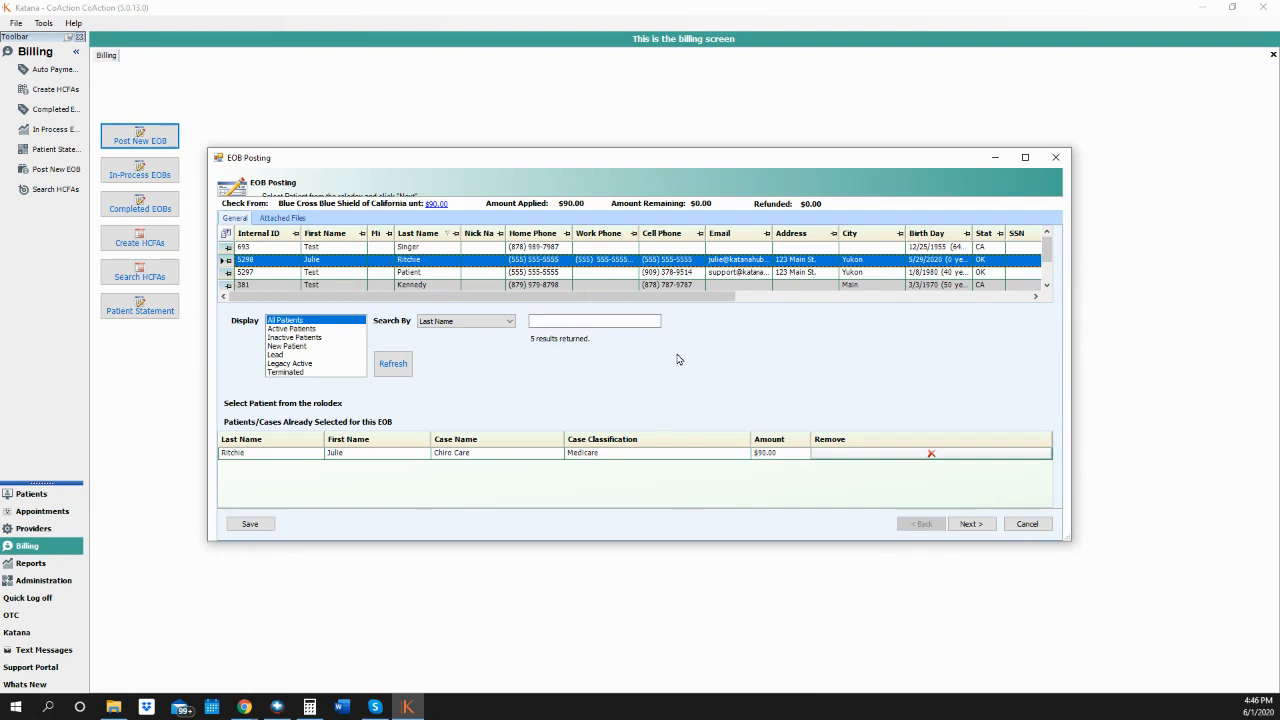
{"action": "left_click", "coordinate": [971, 524]}
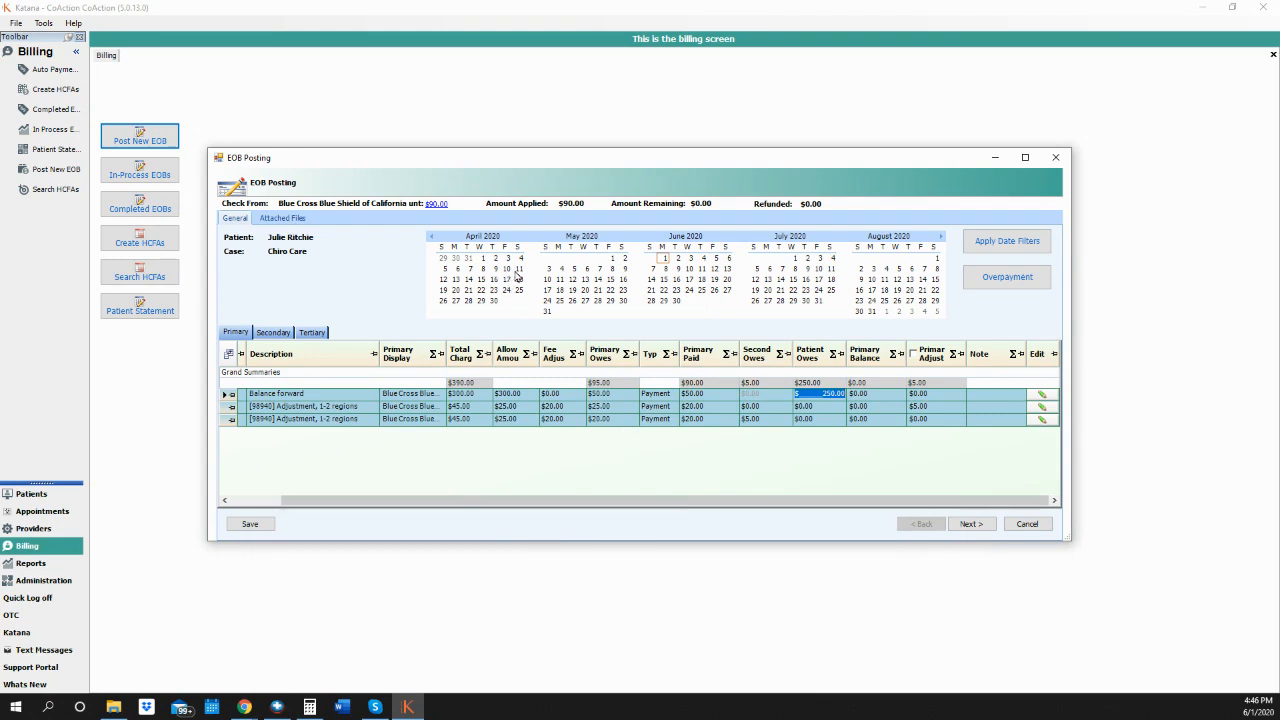
Filter the line items to April 11 through July 12, 2020, and view the payment type options for Balance forward.
{"action": "left_click_drag", "start_coordinate": [518, 269], "coordinate": [755, 280]}
{"action": "left_click", "coordinate": [1003, 246]}
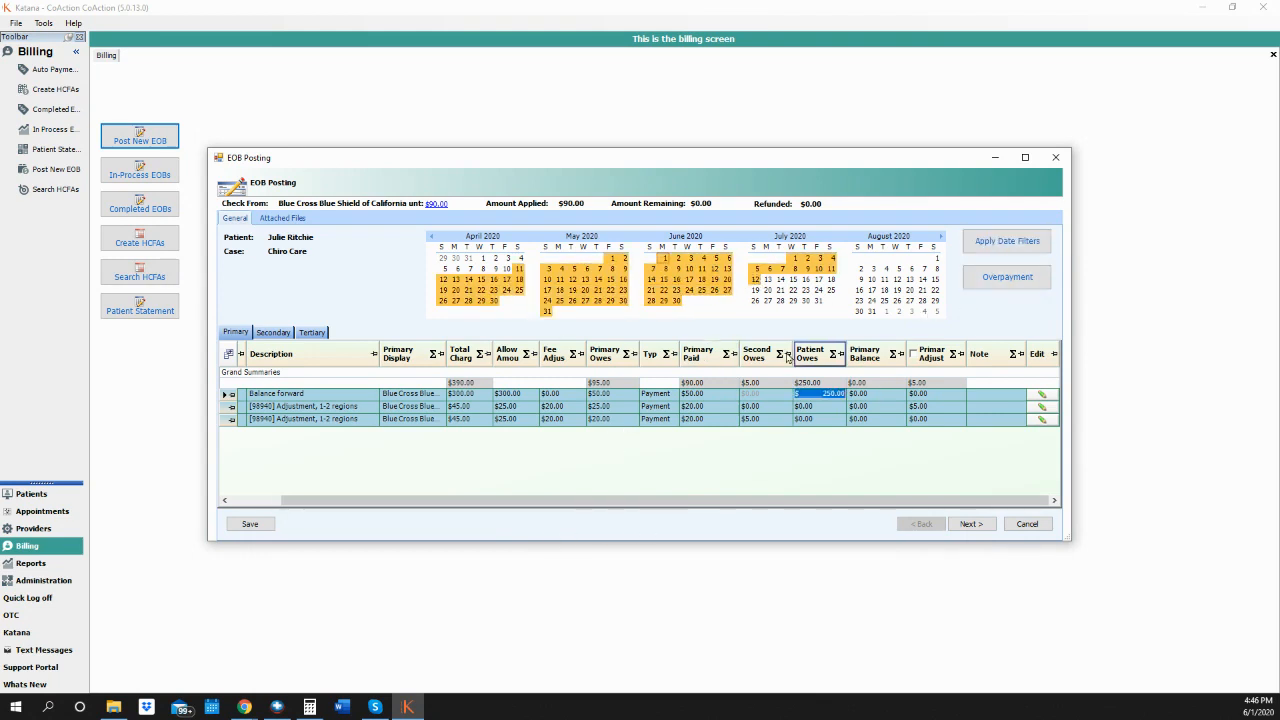
{"action": "left_click", "coordinate": [673, 397]}
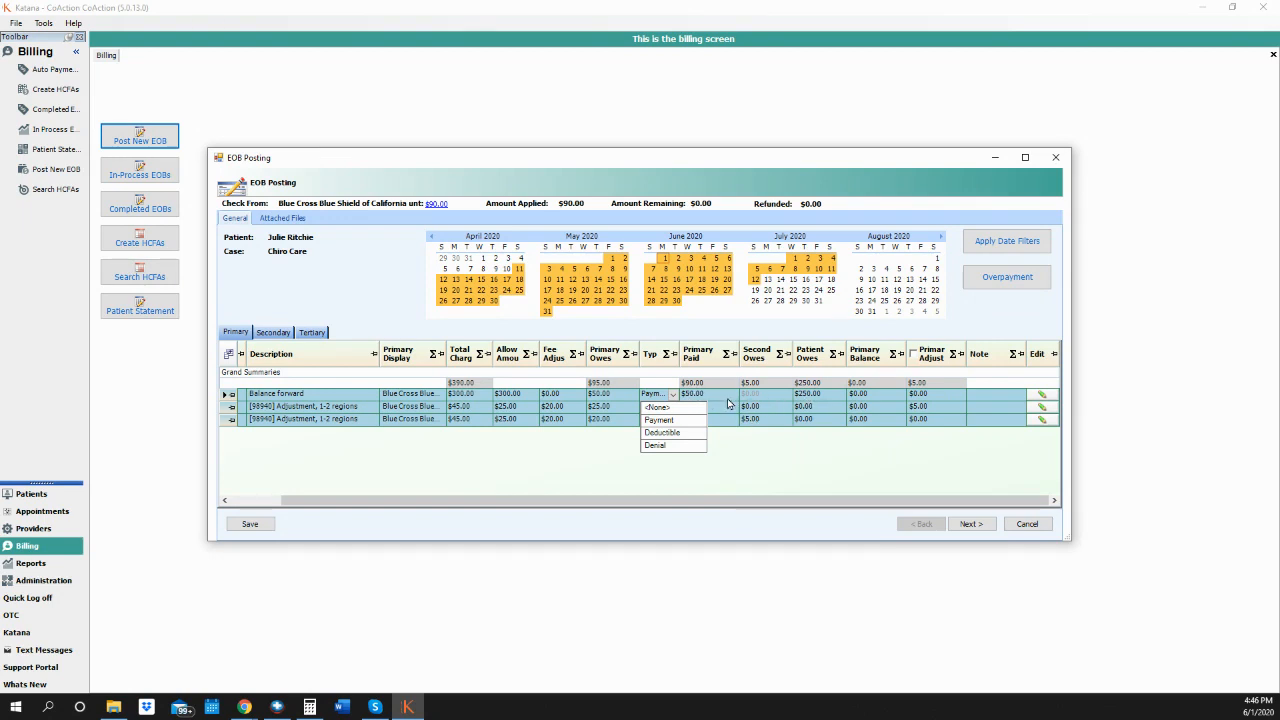
{"action": "left_click", "coordinate": [755, 448]}
Submit the patient's line items and complete the EOB.
{"action": "left_click", "coordinate": [971, 523]}
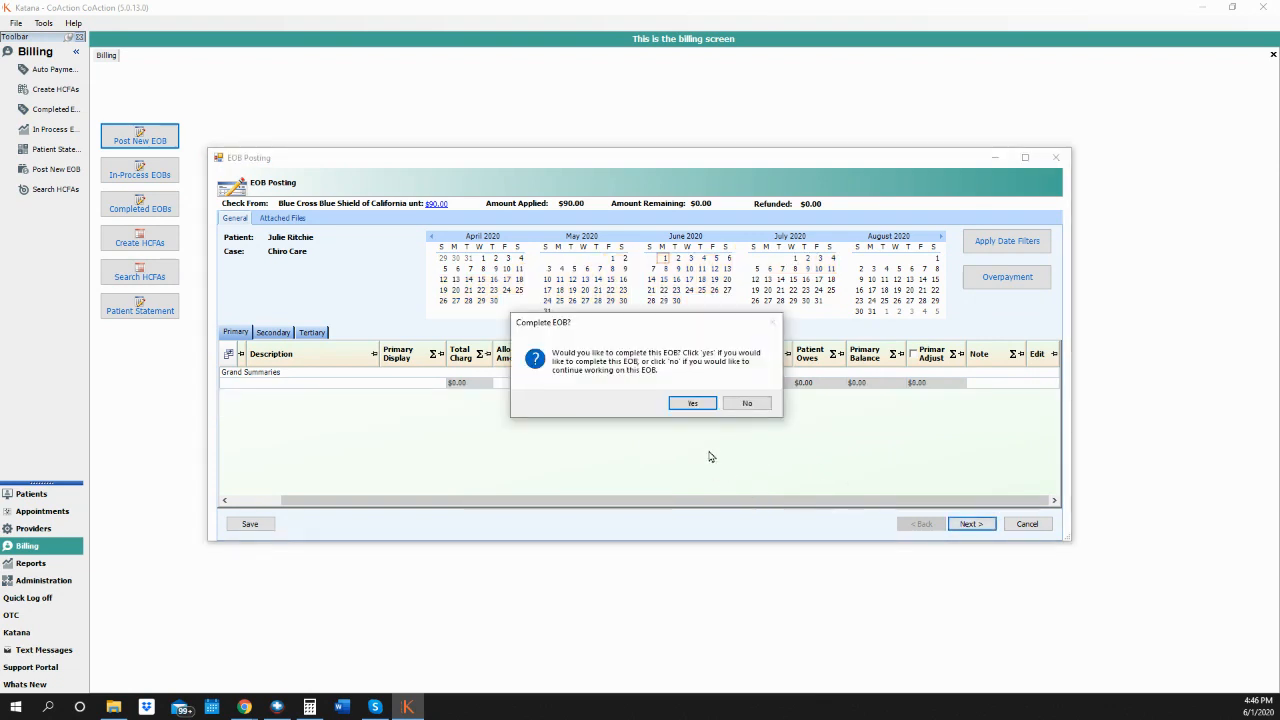
{"action": "left_click", "coordinate": [695, 404]}
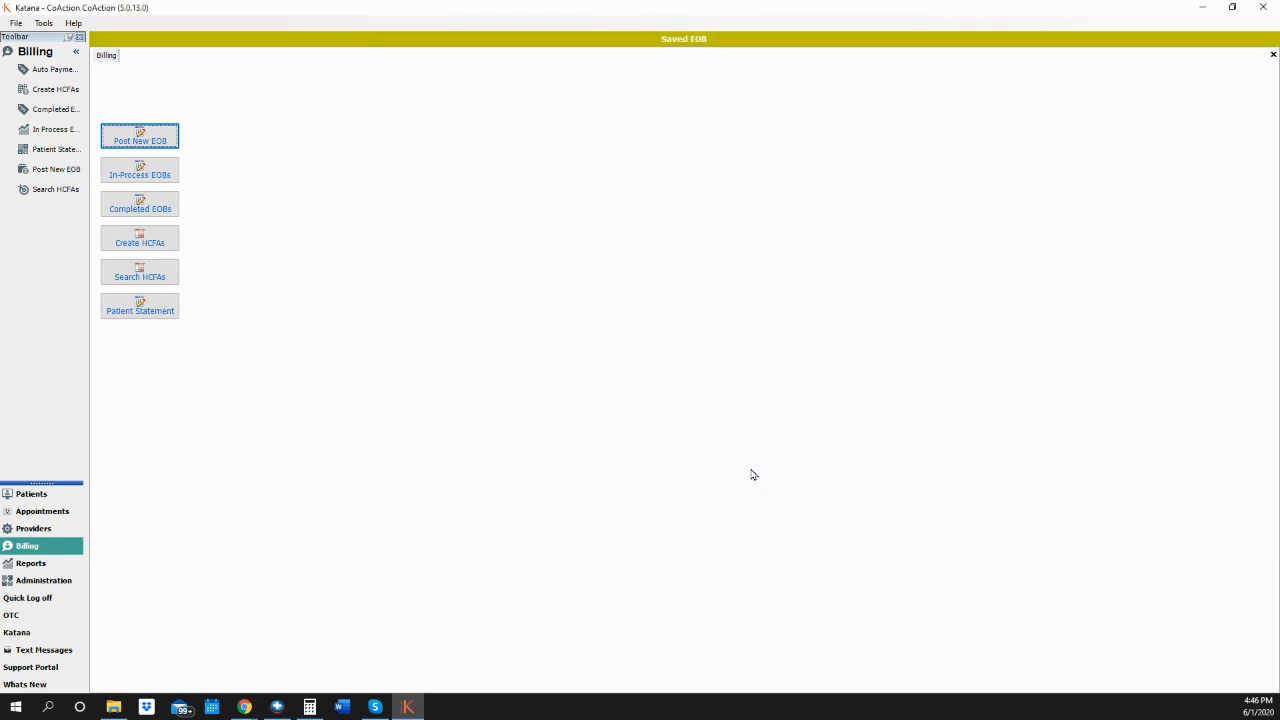